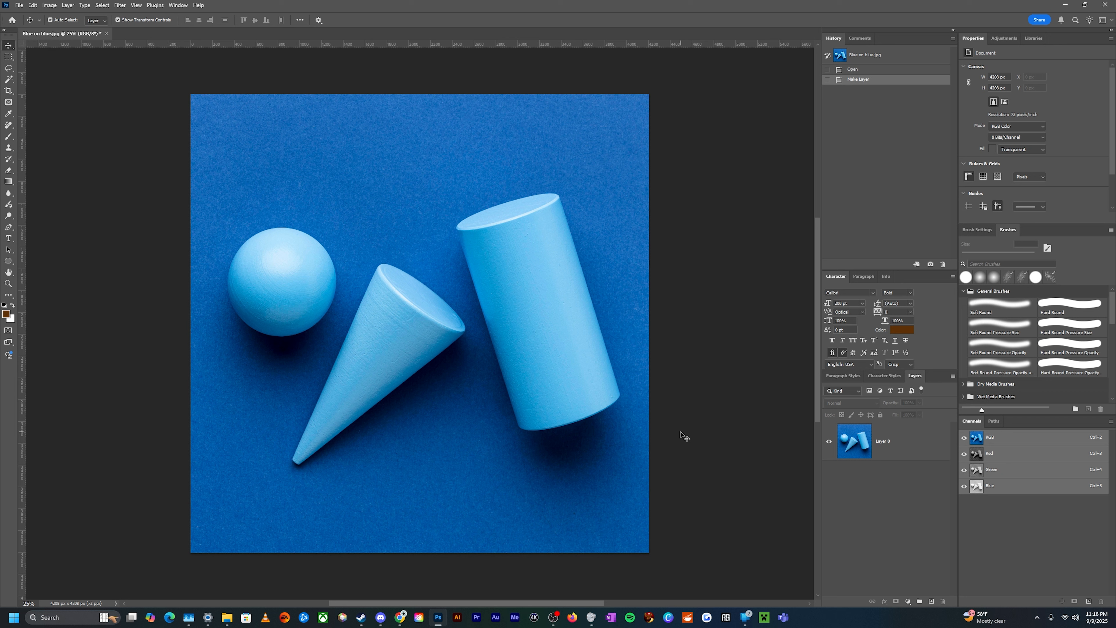
Duplicate the base image layer twice
{"action": "left_click", "coordinate": [892, 453]}
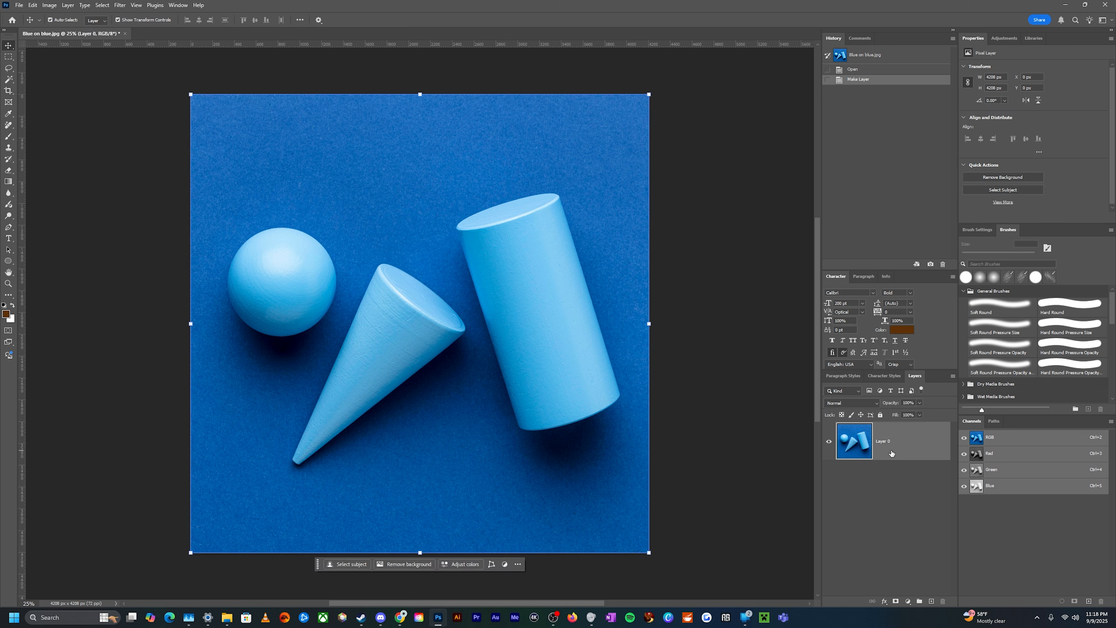
{"action": "key", "text": "ctrl+j"}
{"action": "key", "text": "ctrl+j"}
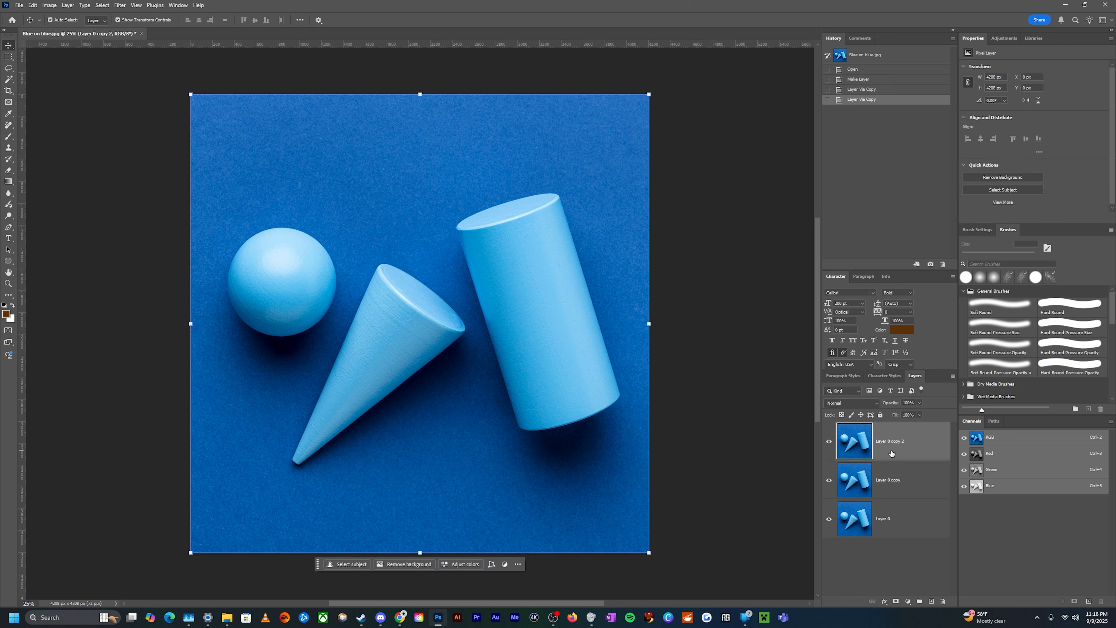
On the top copy, select the subject with the Quick Selection tool's Select Subject and add a layer mask from it
{"action": "left_click", "coordinate": [892, 481]}
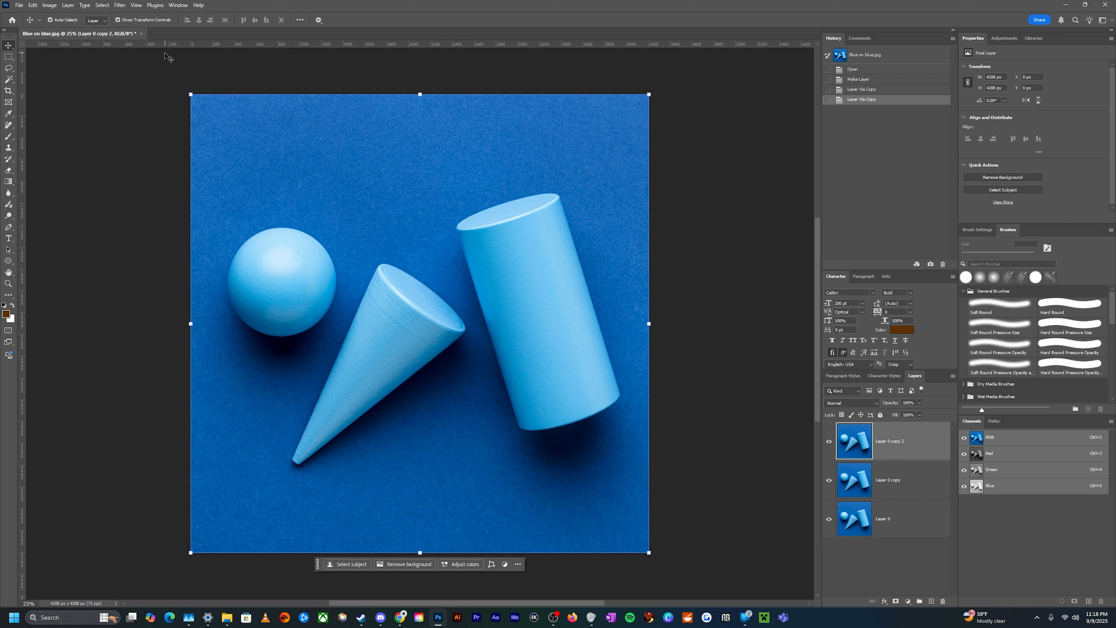
{"action": "key", "text": "w"}
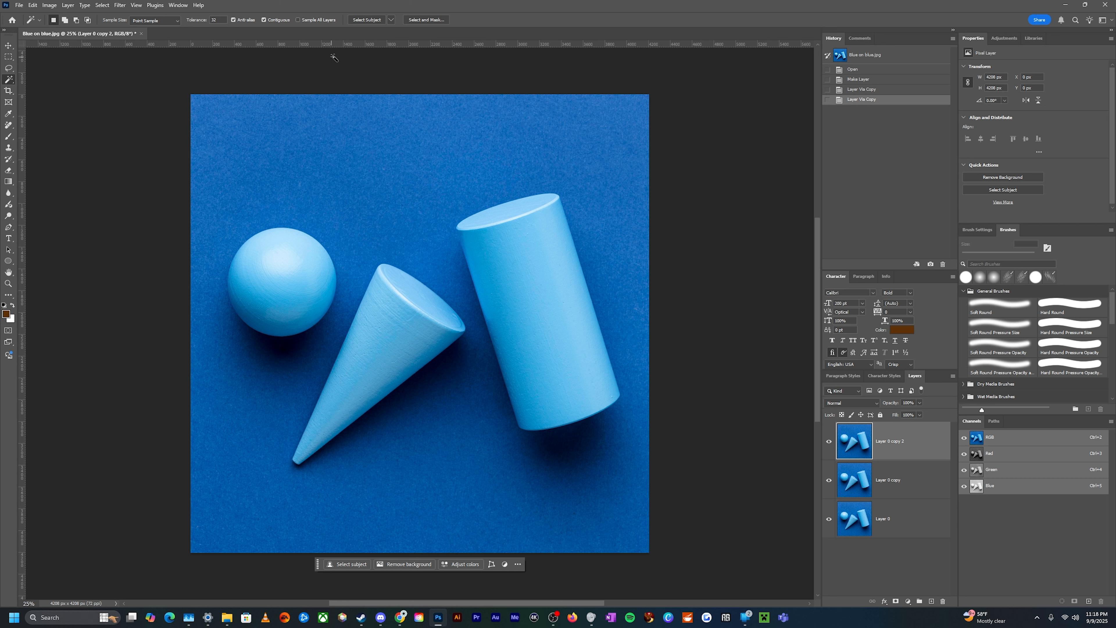
{"action": "left_click", "coordinate": [359, 20]}
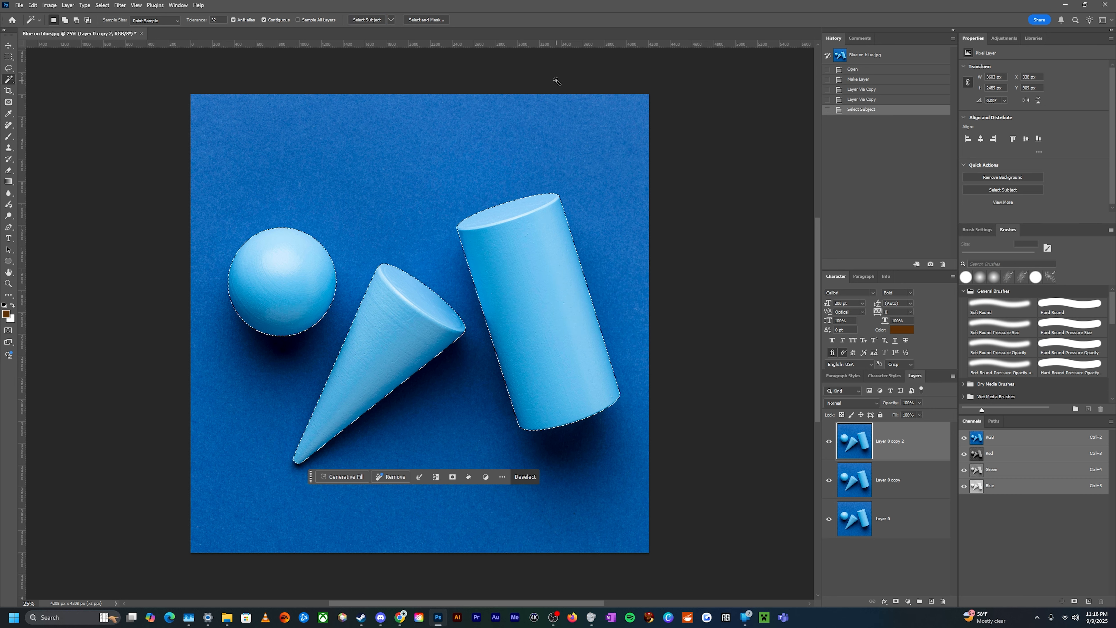
{"action": "left_click", "coordinate": [896, 601]}
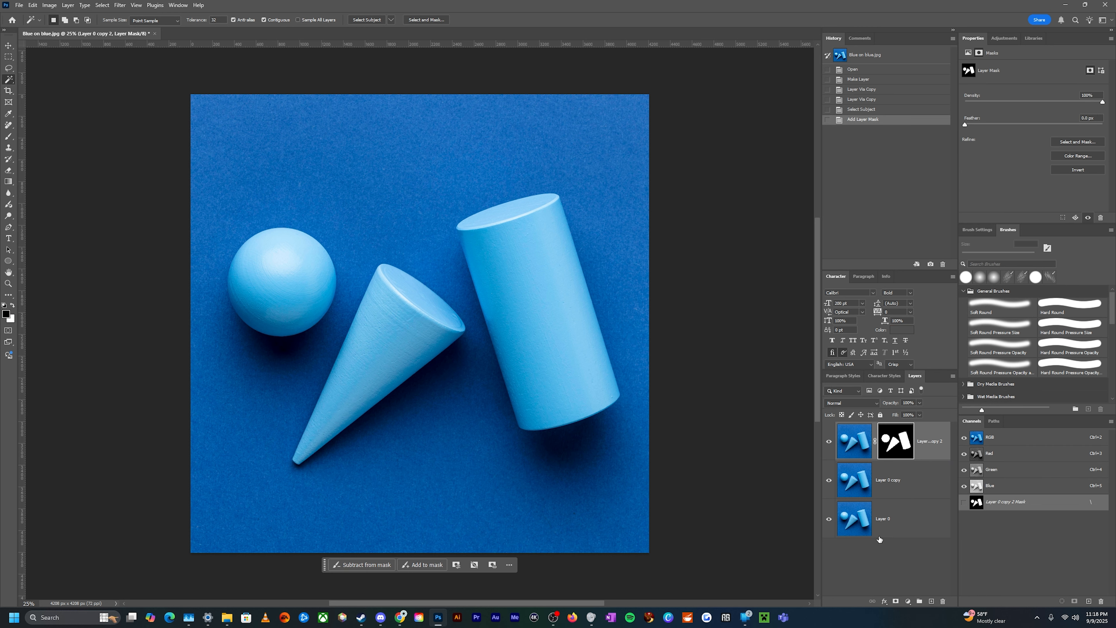
Toggle the lower layers' visibility to preview the masked top layer
{"action": "left_click", "coordinate": [830, 489]}
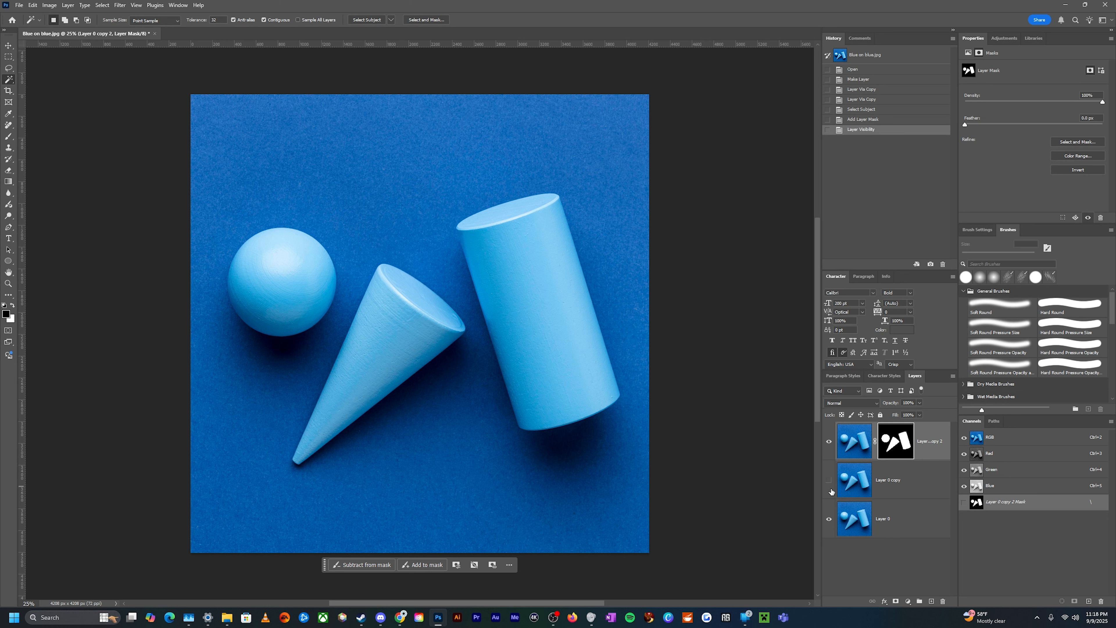
{"action": "left_click", "coordinate": [830, 521]}
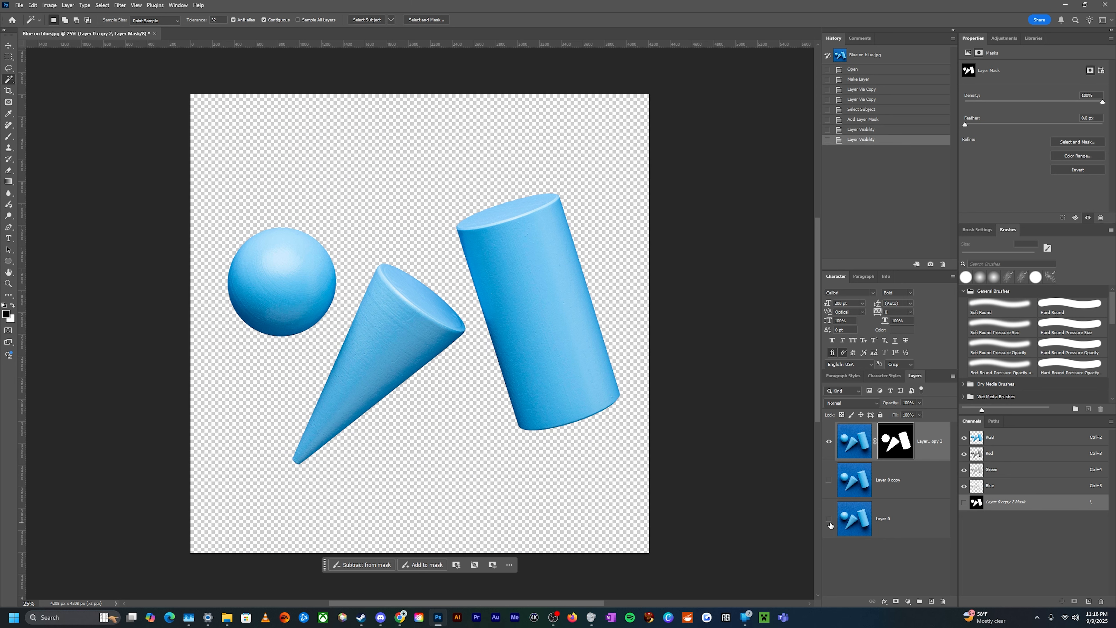
{"action": "left_click", "coordinate": [830, 521]}
{"action": "left_click", "coordinate": [830, 483]}
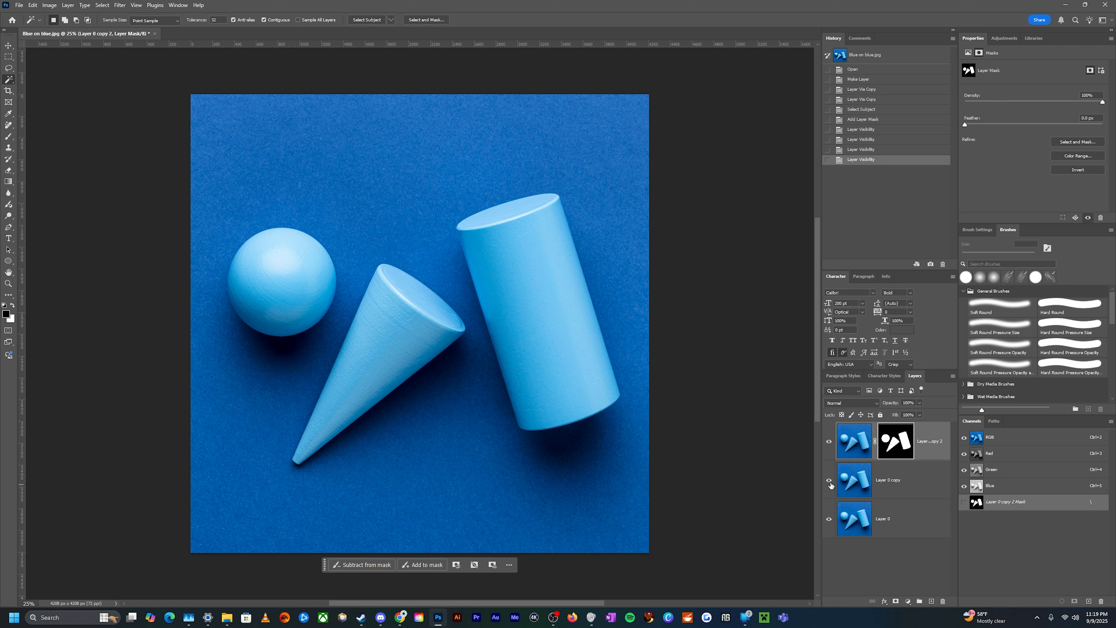
Load the top layer's mask as a selection and target the middle copy layer
{"action": "left_click", "coordinate": [895, 448], "text": "ctrl"}
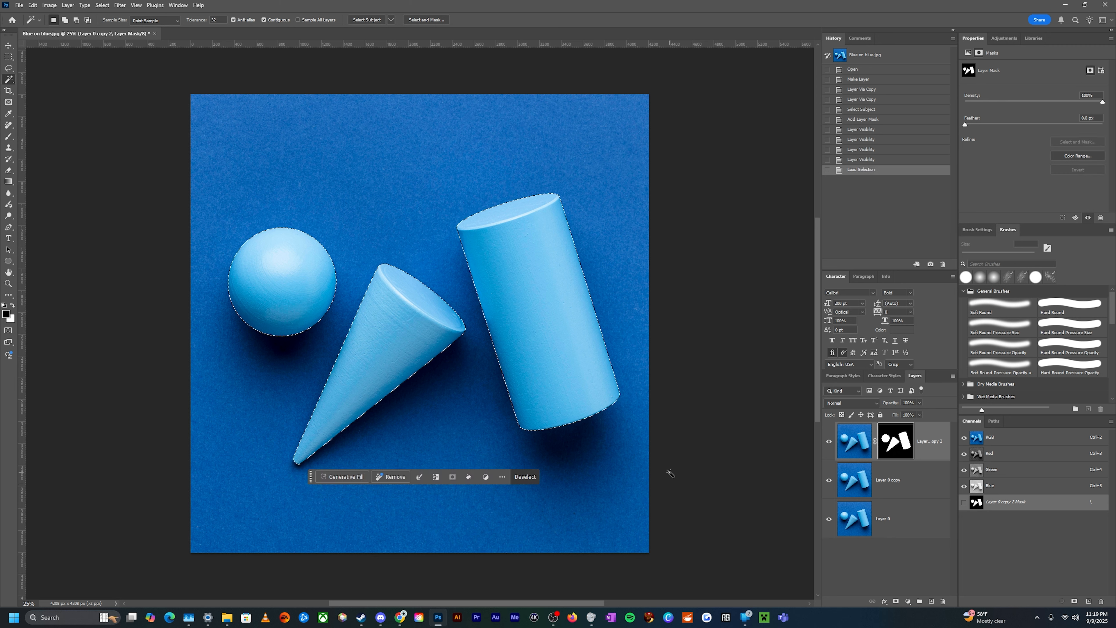
{"action": "left_click", "coordinate": [914, 490]}
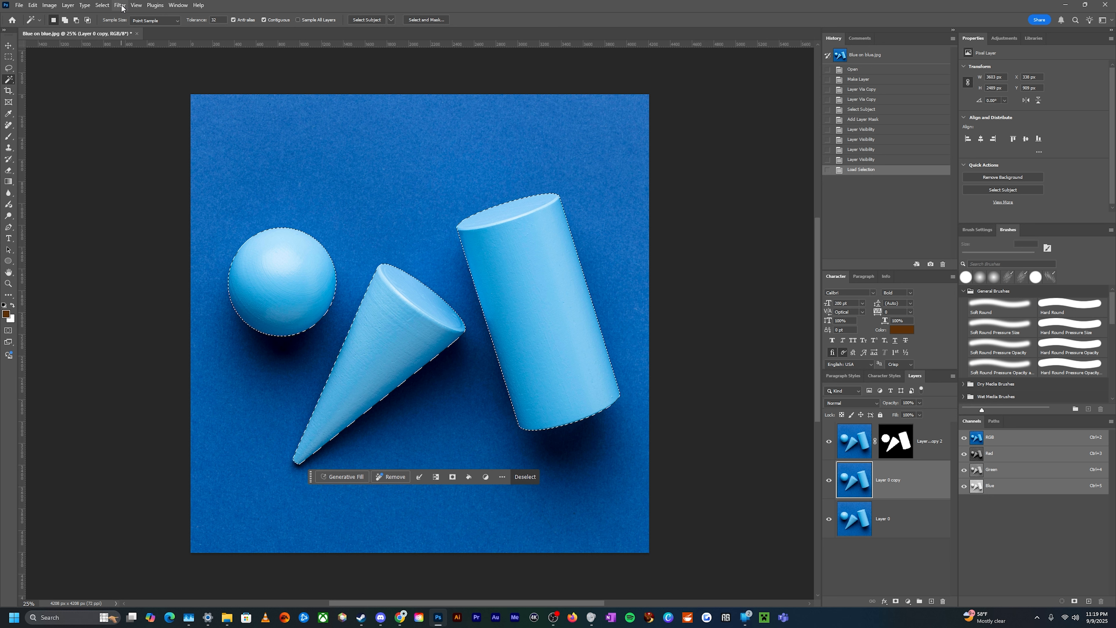
Contract the selection and clear it from the middle copy layer
{"action": "left_click", "coordinate": [102, 5]}
{"action": "mouse_move", "coordinate": [145, 138]}
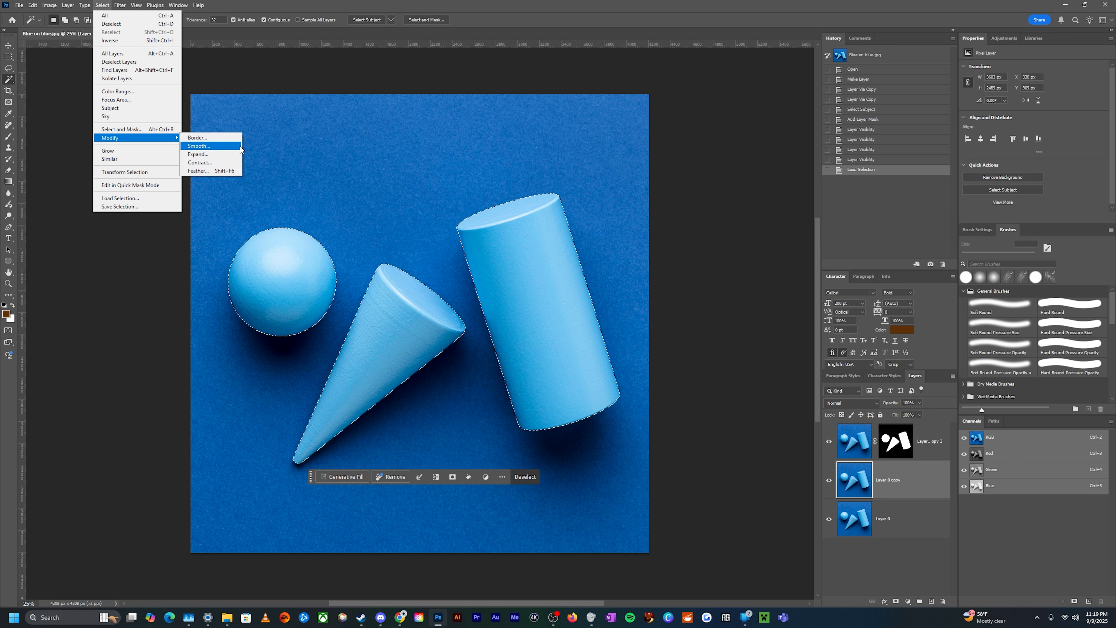
{"action": "left_click", "coordinate": [227, 164]}
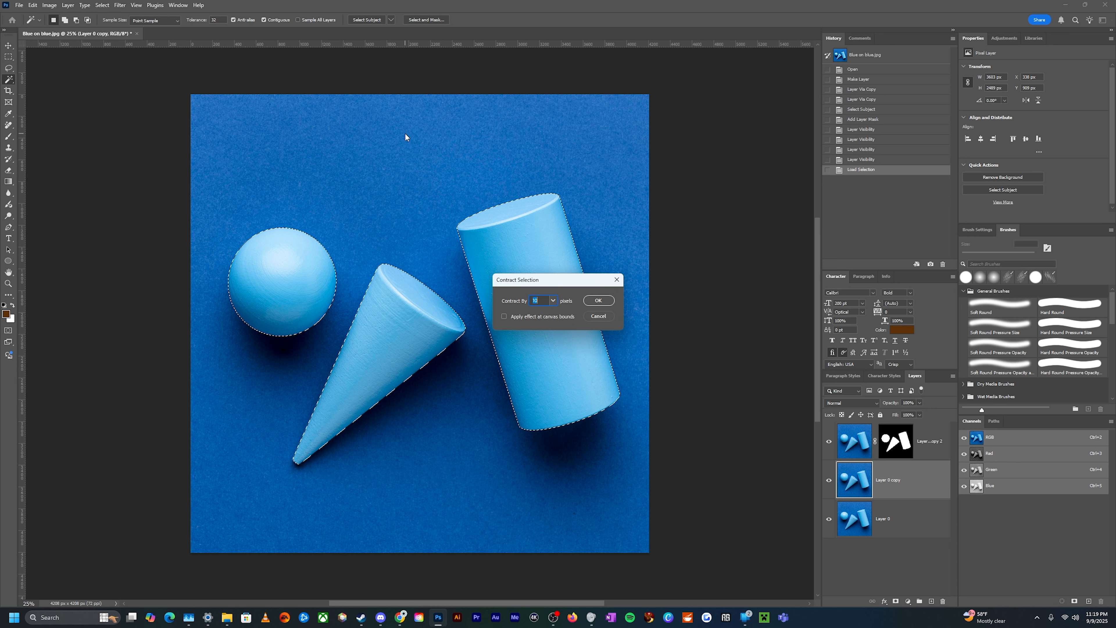
{"action": "left_click", "coordinate": [599, 301]}
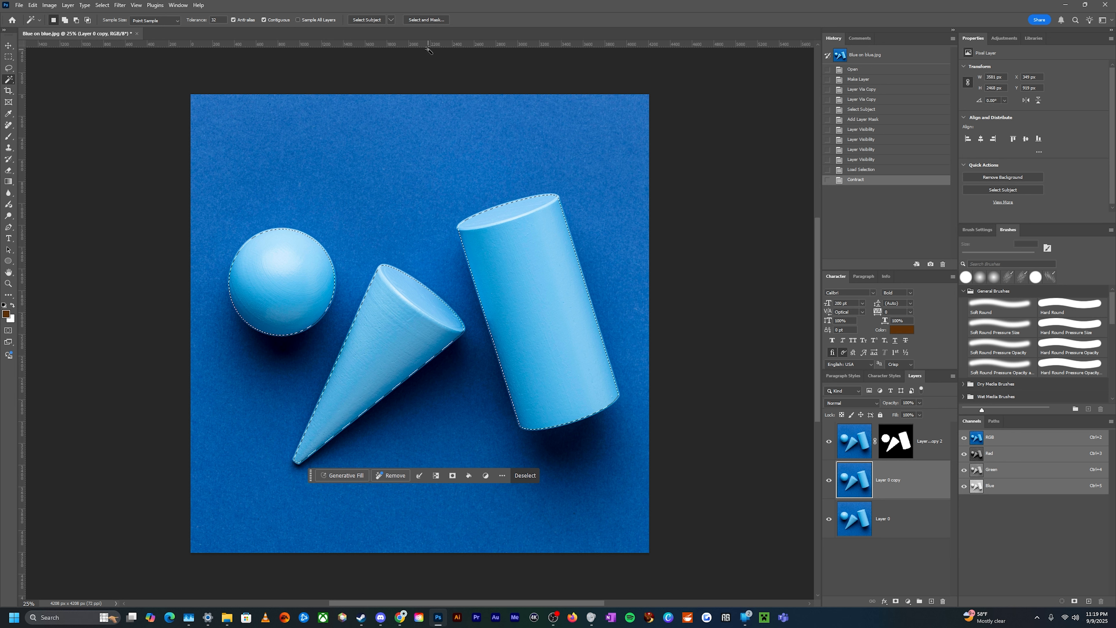
{"action": "key", "text": "Delete"}
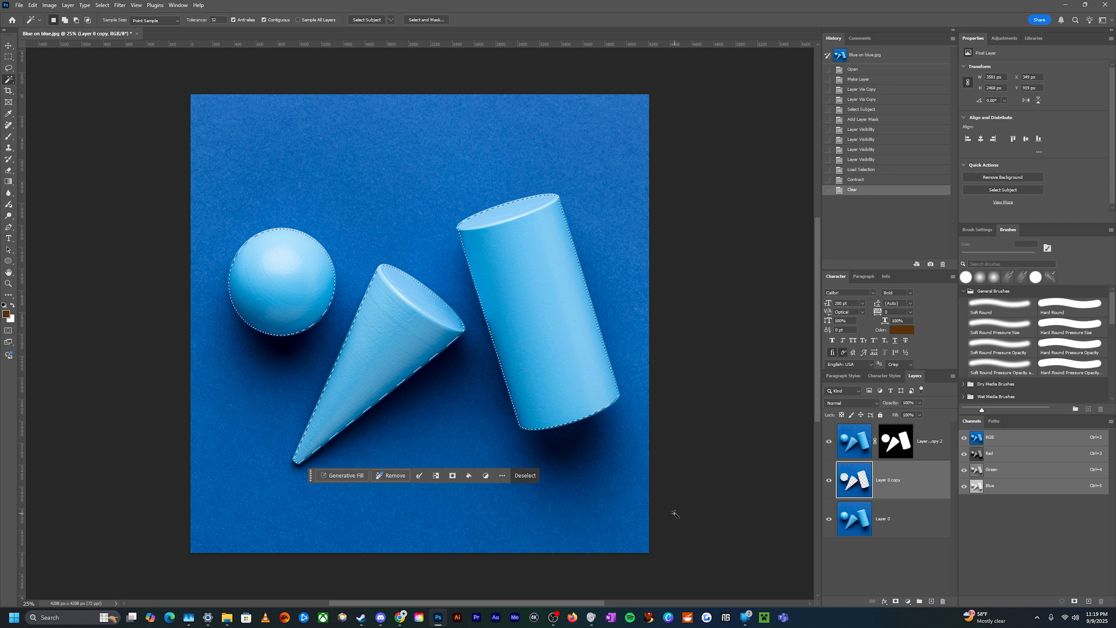
Hide the base layer and briefly toggle the top layer's visibility to check the cleared areas
{"action": "left_click", "coordinate": [830, 524]}
{"action": "left_click", "coordinate": [829, 442]}
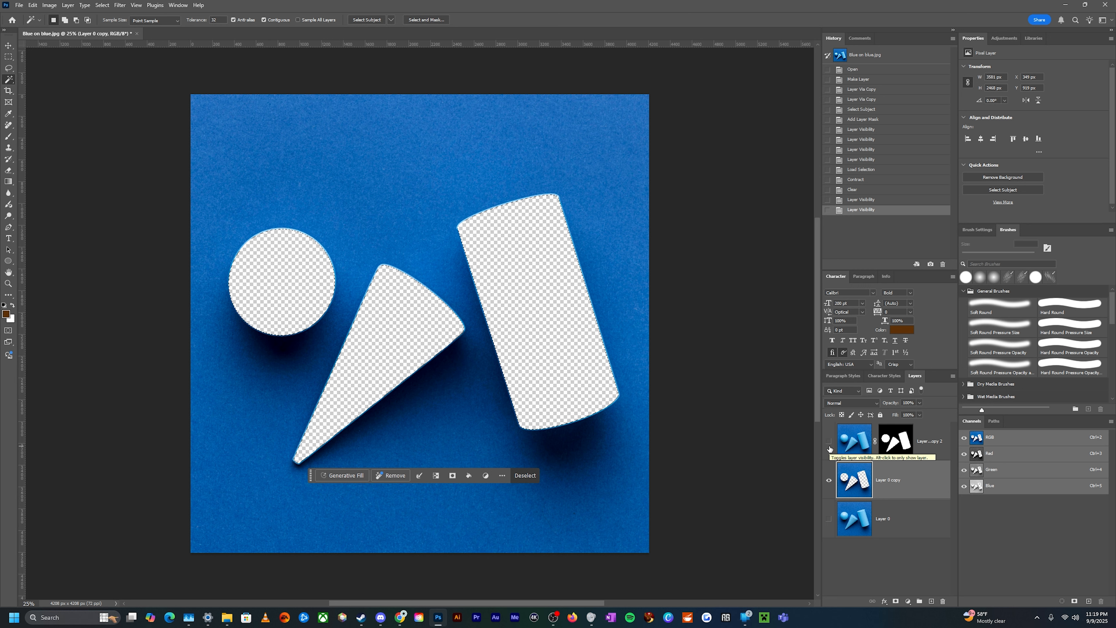
{"action": "left_click", "coordinate": [830, 446]}
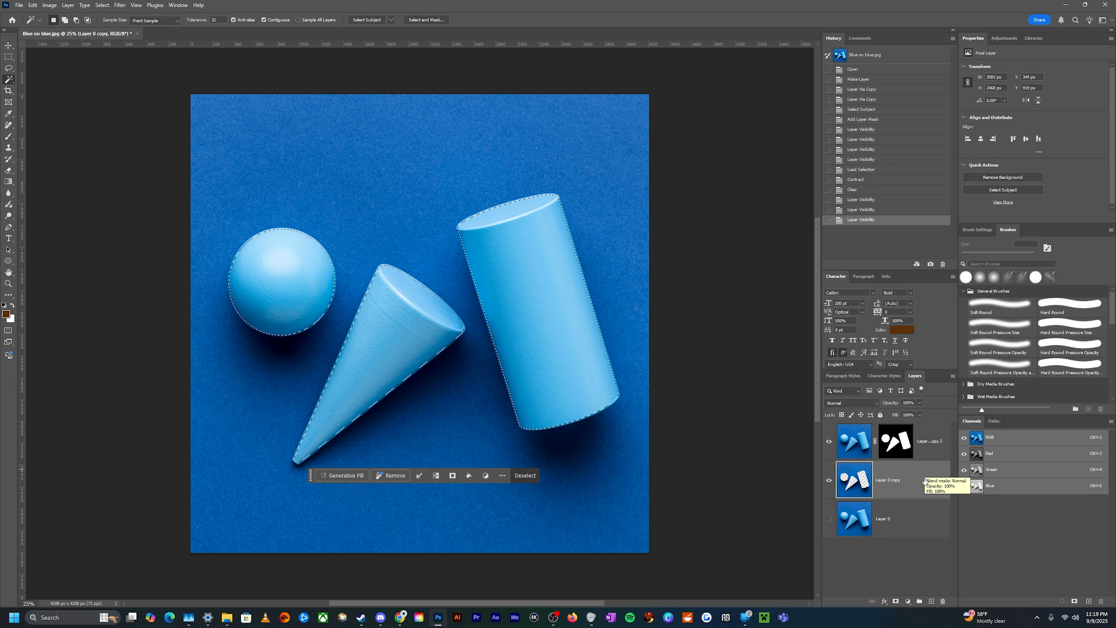
Add a black Solid Color fill layer while the selection is active, then undo it
{"action": "left_click", "coordinate": [908, 602]}
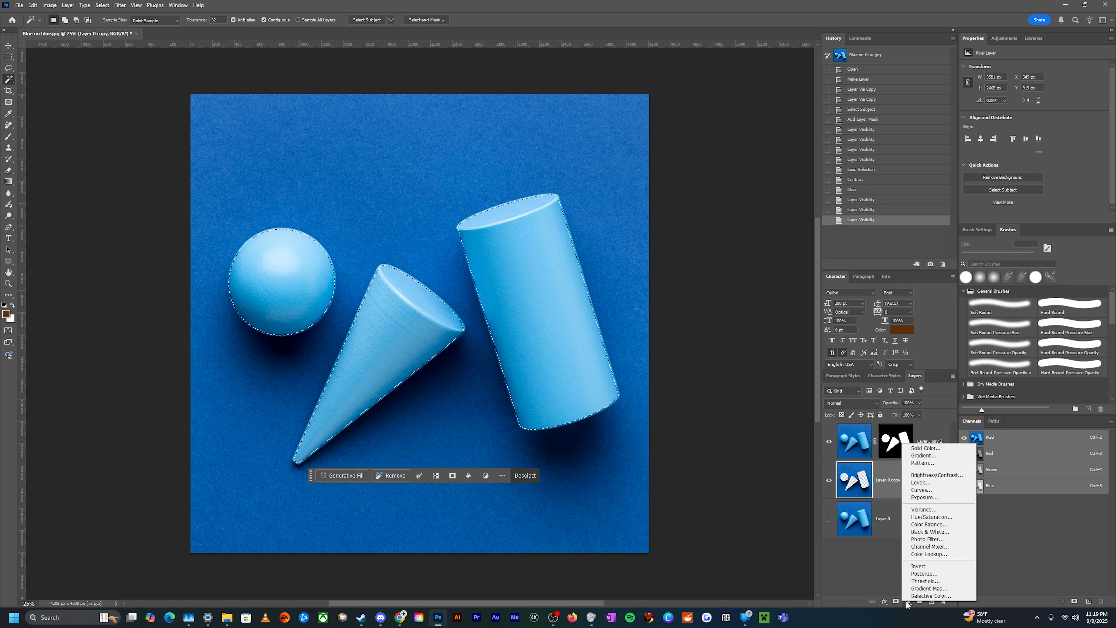
{"action": "left_click", "coordinate": [908, 603]}
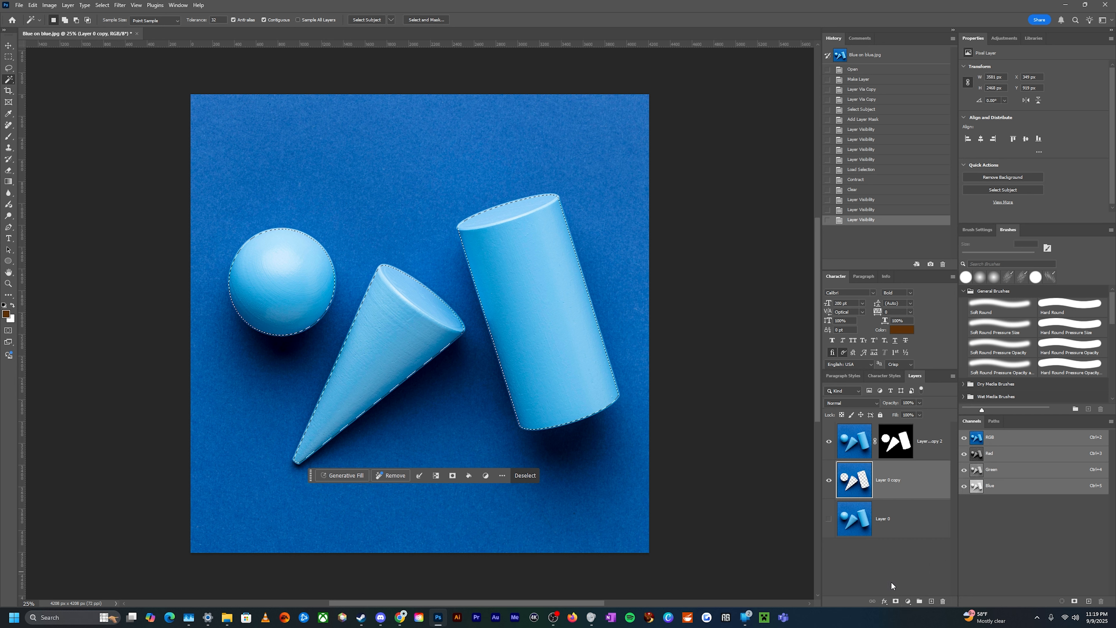
{"action": "left_click", "coordinate": [908, 603]}
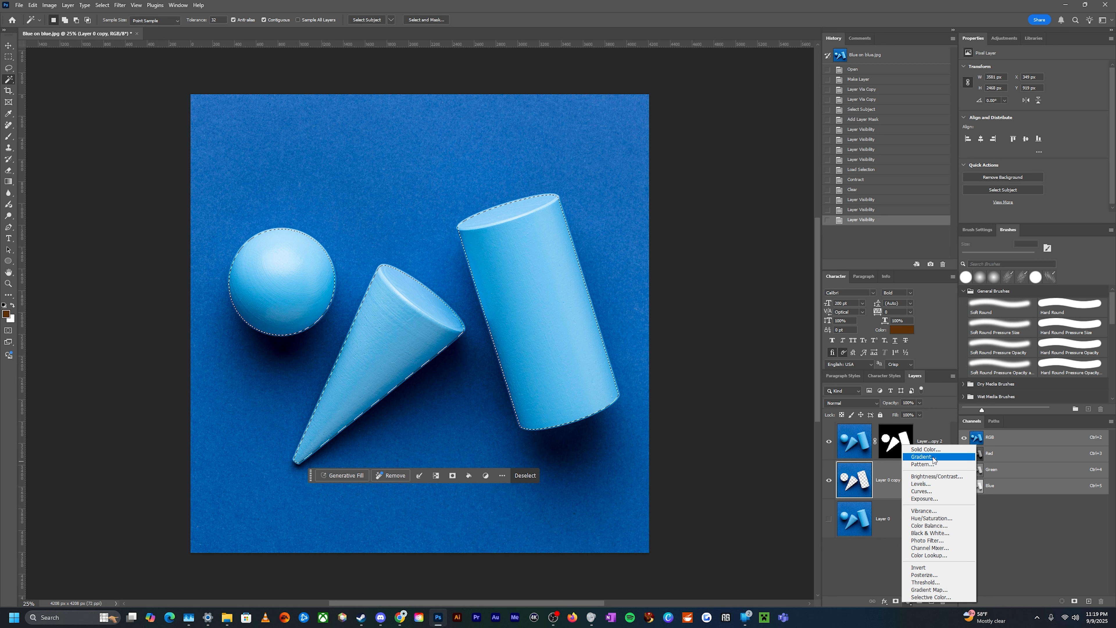
{"action": "left_click", "coordinate": [925, 449]}
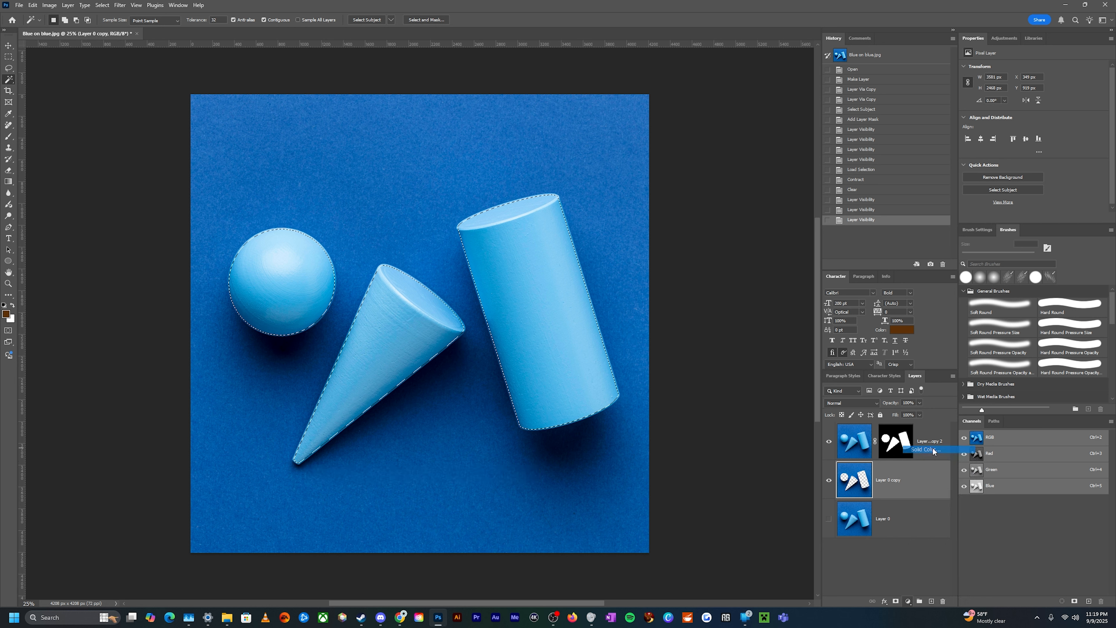
{"action": "left_click_drag", "start_coordinate": [774, 246], "coordinate": [693, 318]}
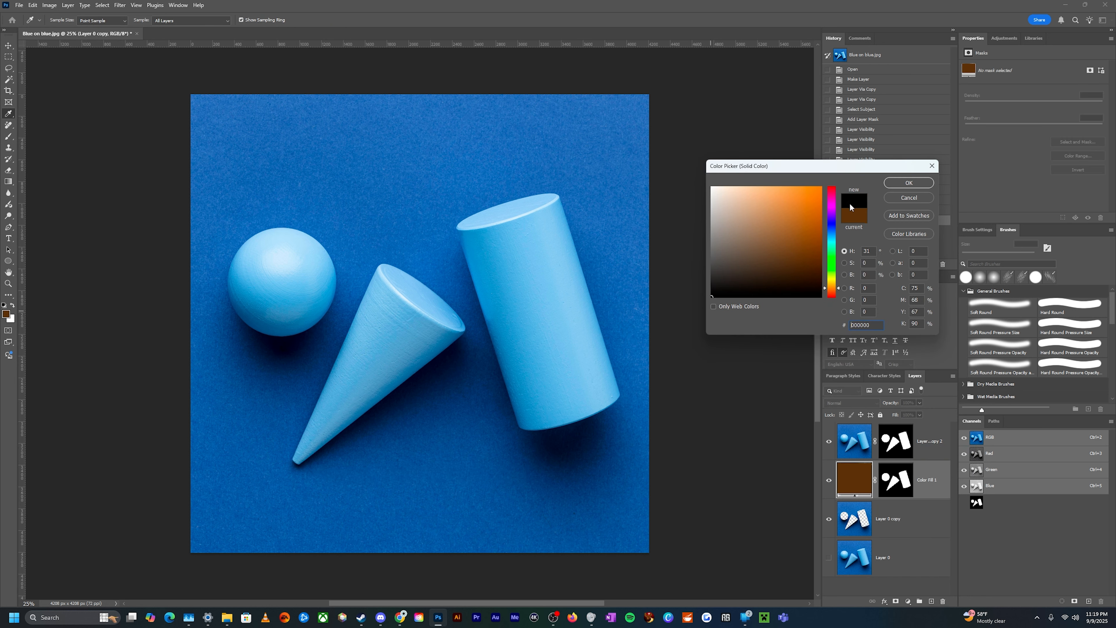
{"action": "left_click", "coordinate": [902, 183]}
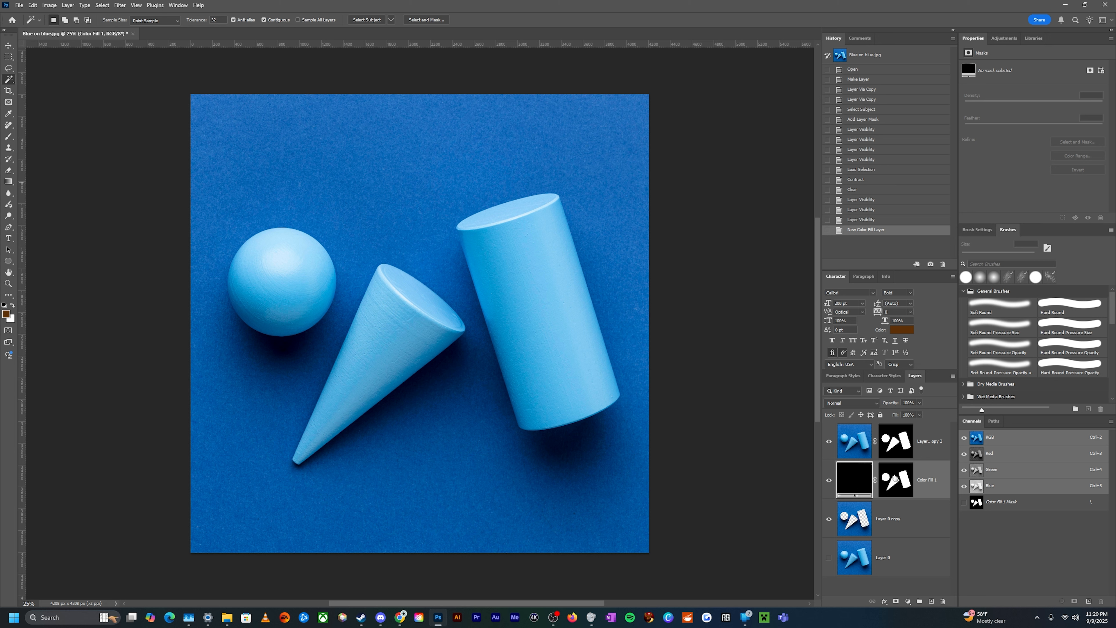
{"action": "key", "text": "ctrl+z"}
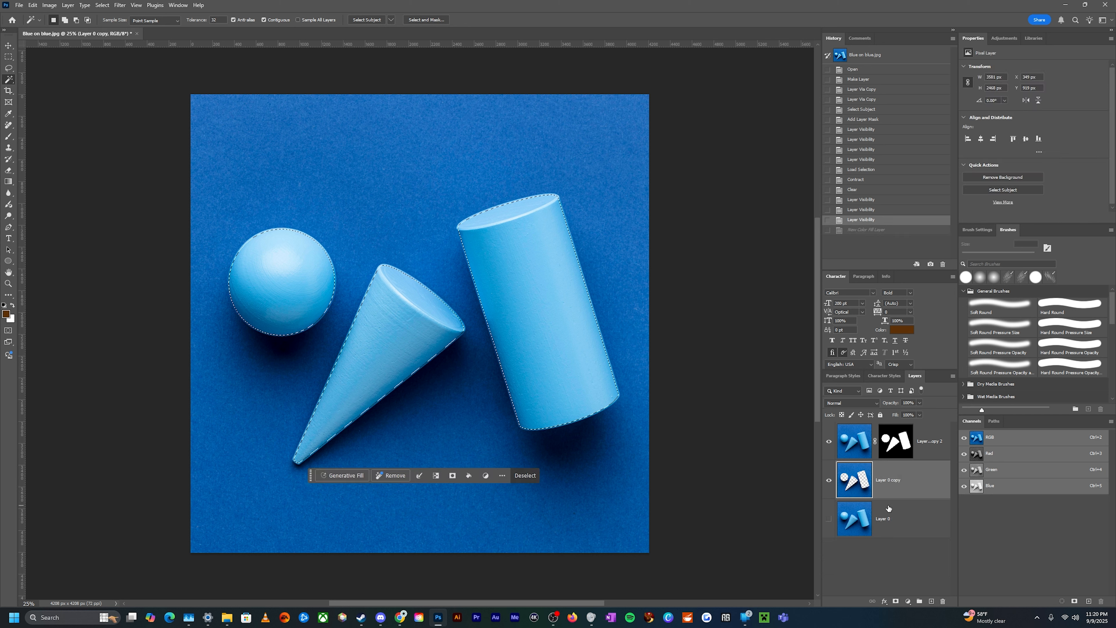
Deselect, then add a black Solid Color fill layer above the middle copy layer
{"action": "key", "text": "ctrl+d"}
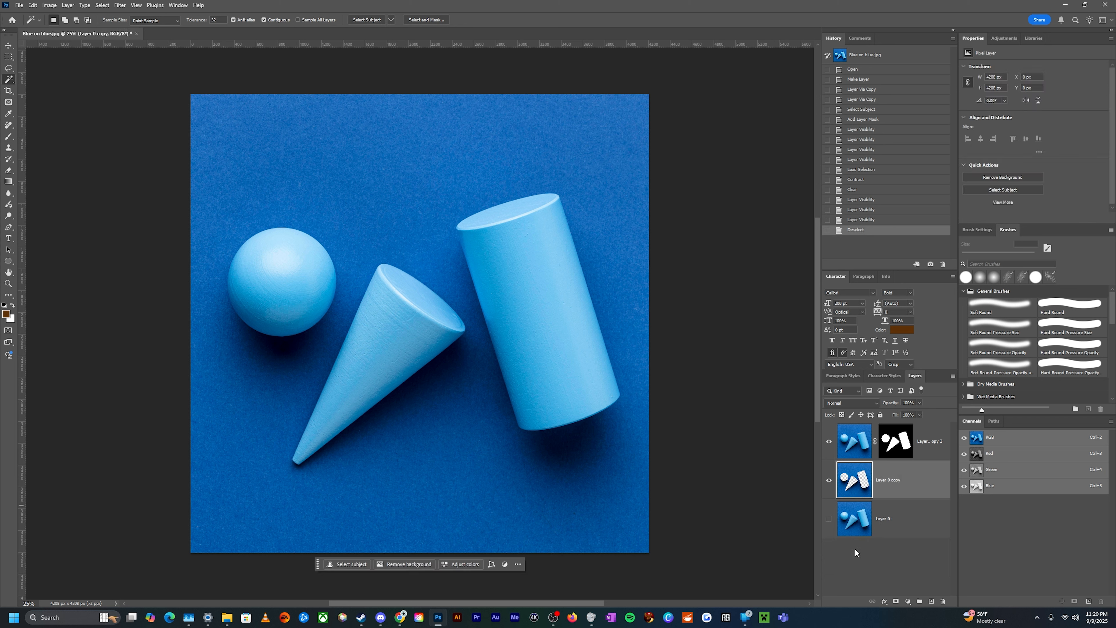
{"action": "left_click", "coordinate": [905, 561]}
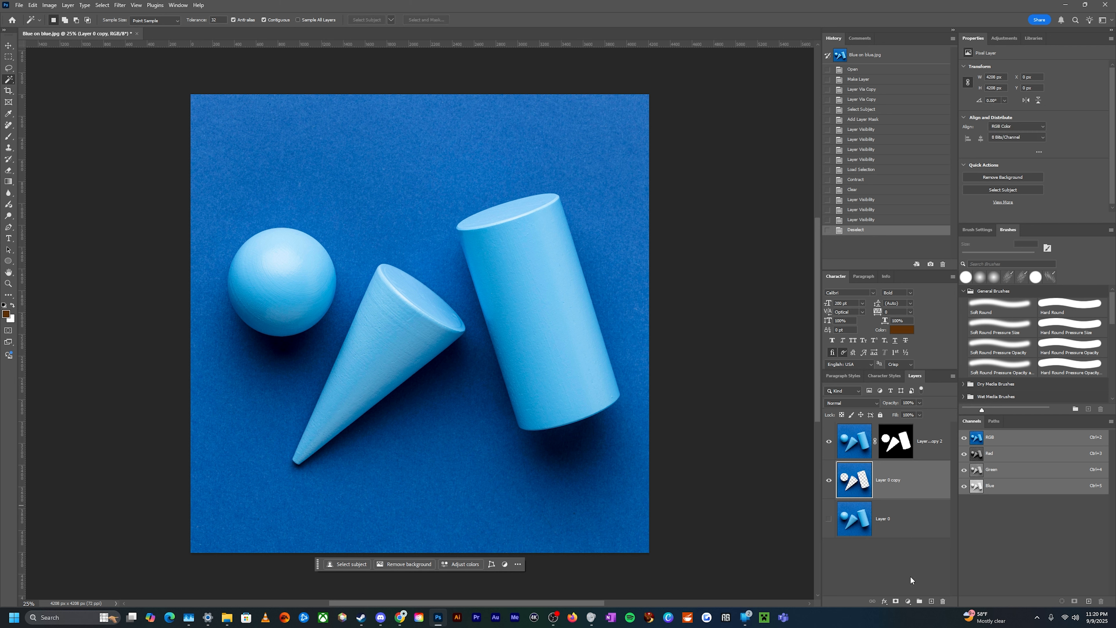
{"action": "left_click", "coordinate": [910, 489]}
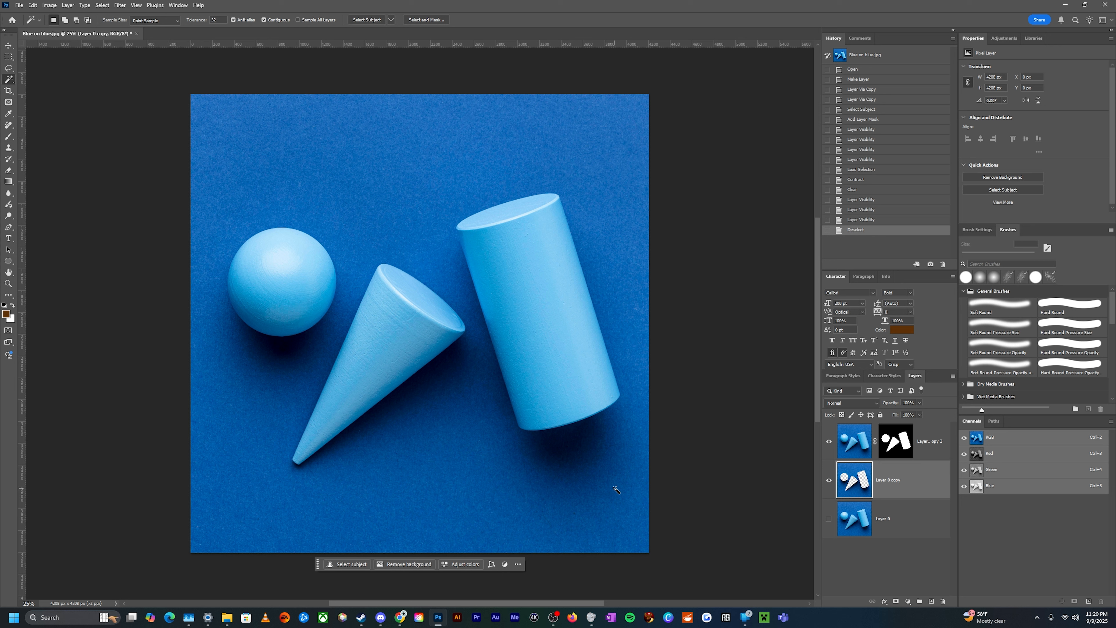
{"action": "left_click", "coordinate": [906, 602]}
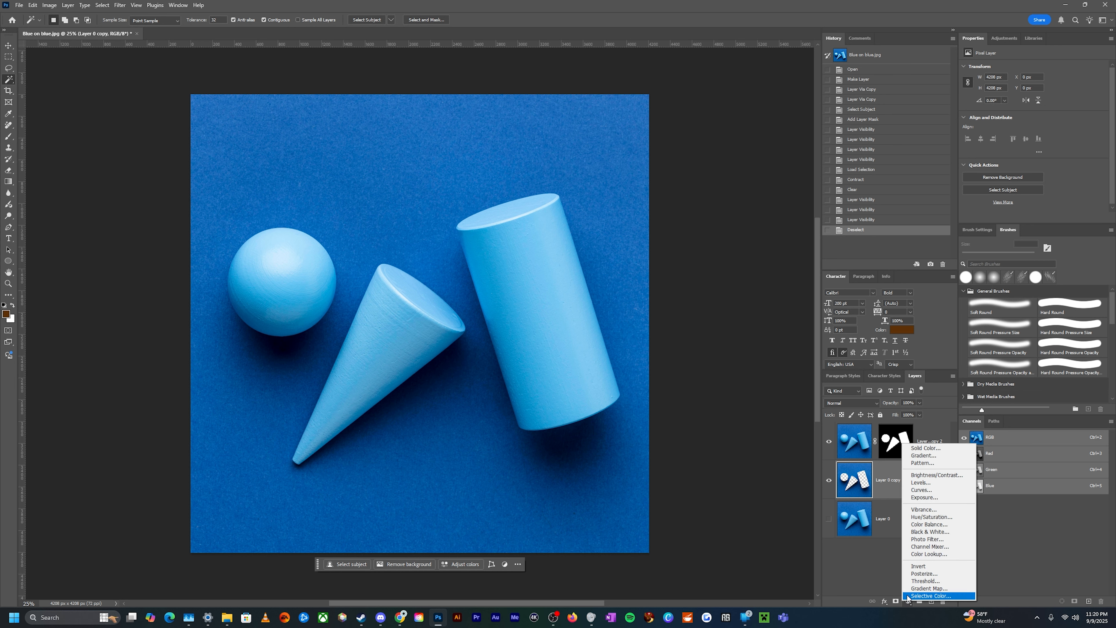
{"action": "left_click", "coordinate": [912, 450]}
{"action": "left_click_drag", "start_coordinate": [822, 190], "coordinate": [696, 338]}
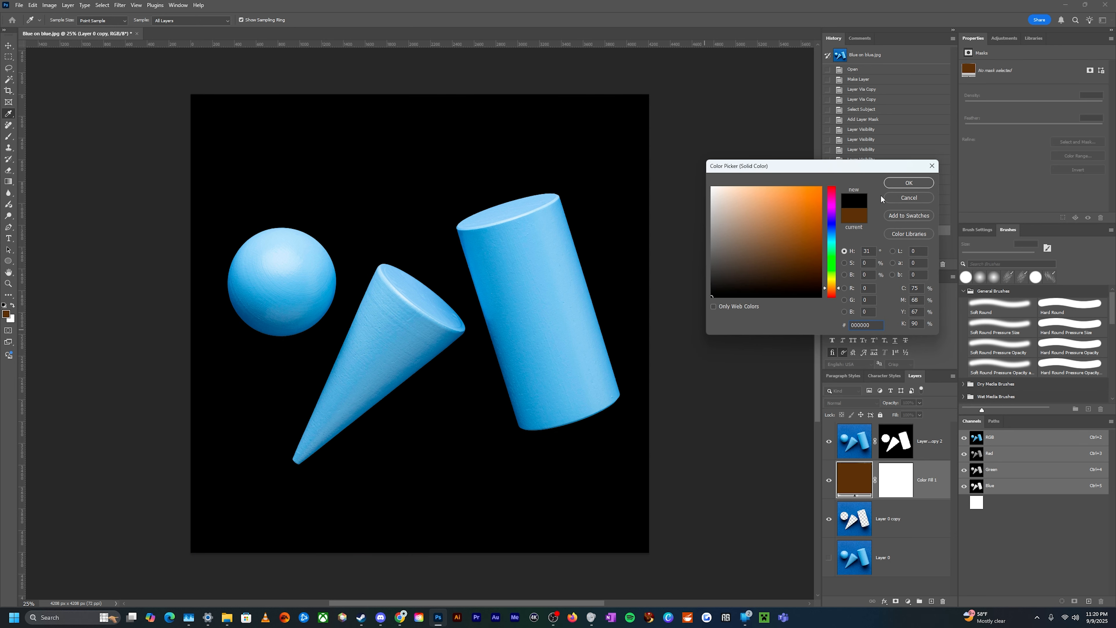
{"action": "left_click", "coordinate": [900, 184]}
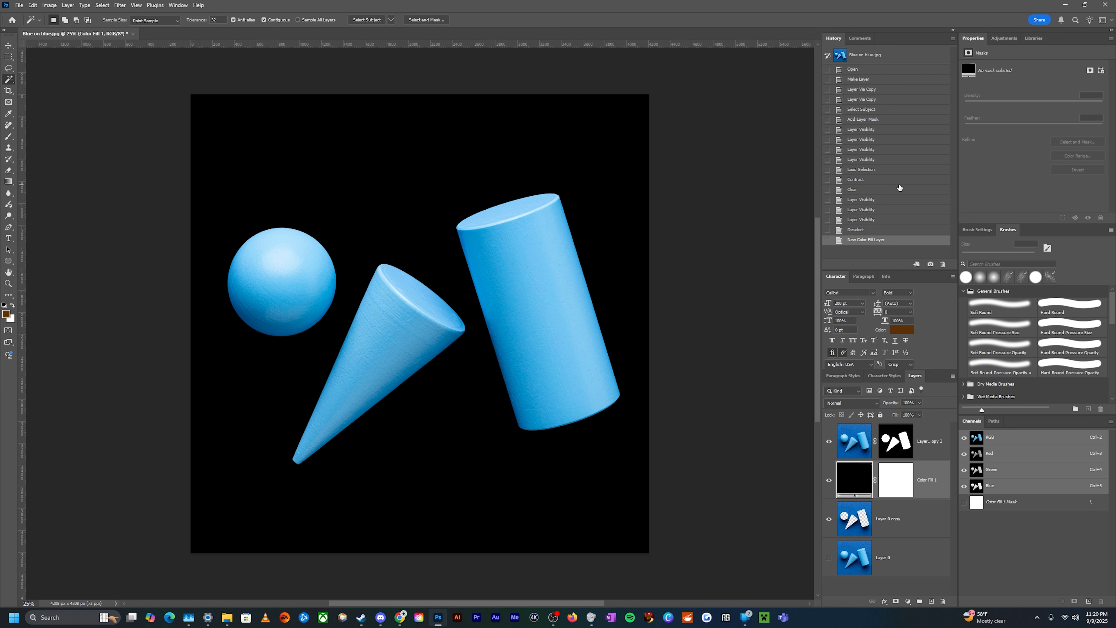
Apply Image onto the black fill layer's mask using Layer 0 copy as the source layer, RGB channel, Multiply blending
{"action": "left_click", "coordinate": [899, 480]}
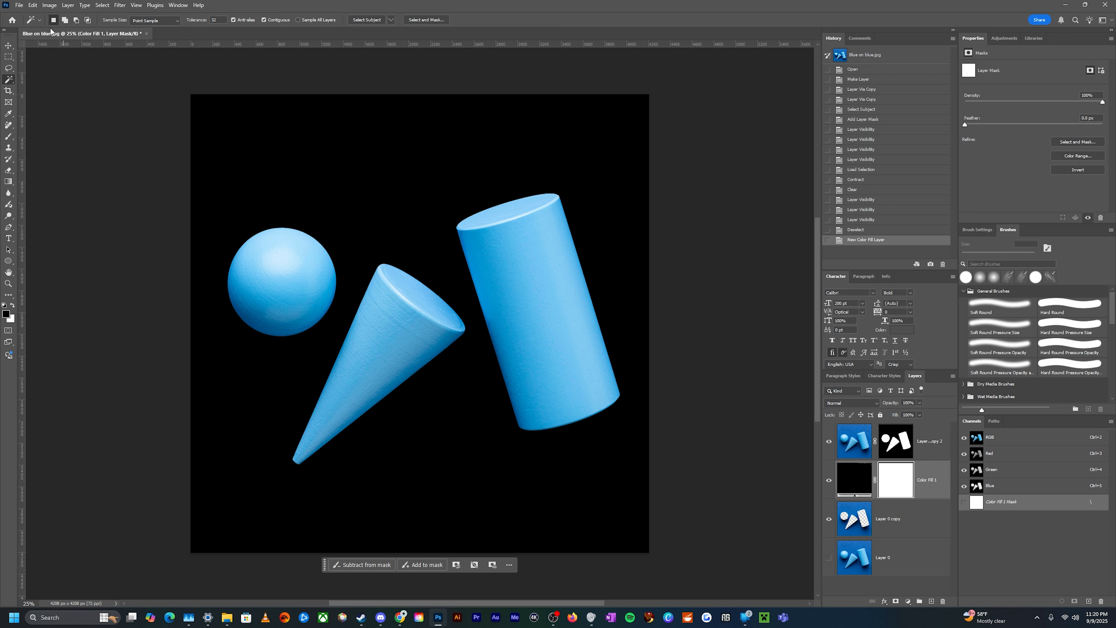
{"action": "left_click", "coordinate": [48, 5]}
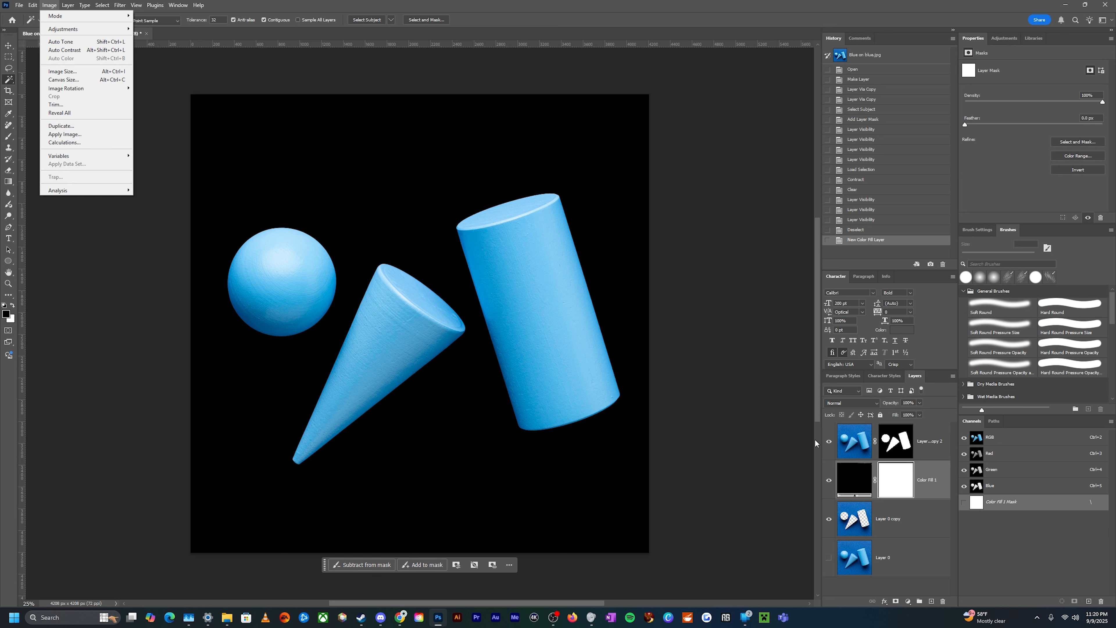
{"action": "left_click", "coordinate": [869, 484]}
{"action": "left_click", "coordinate": [906, 481]}
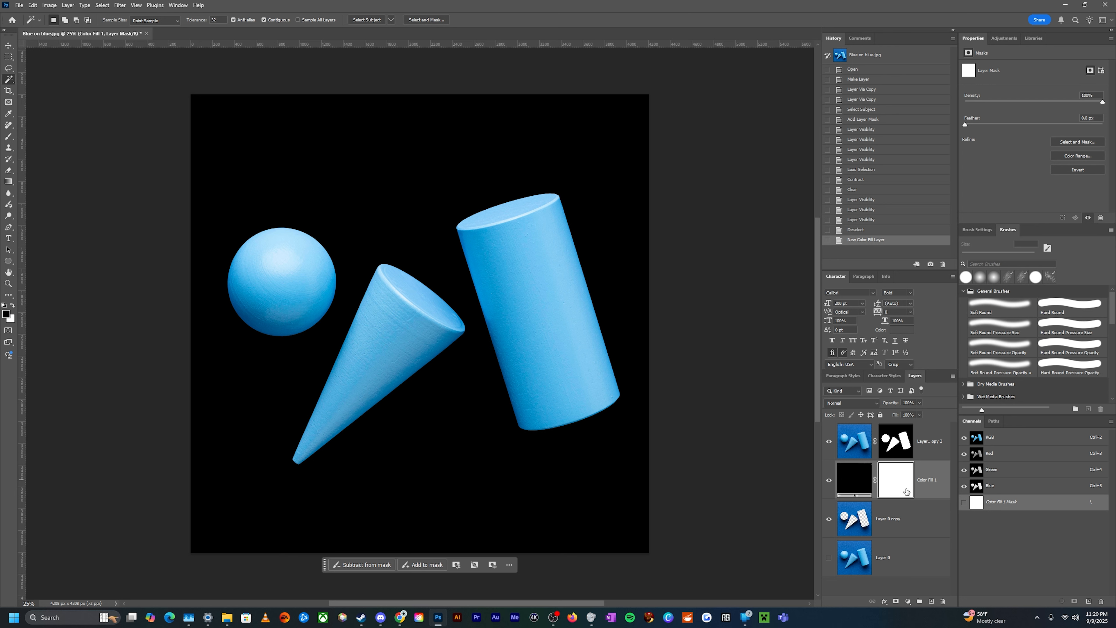
{"action": "left_click", "coordinate": [32, 5]}
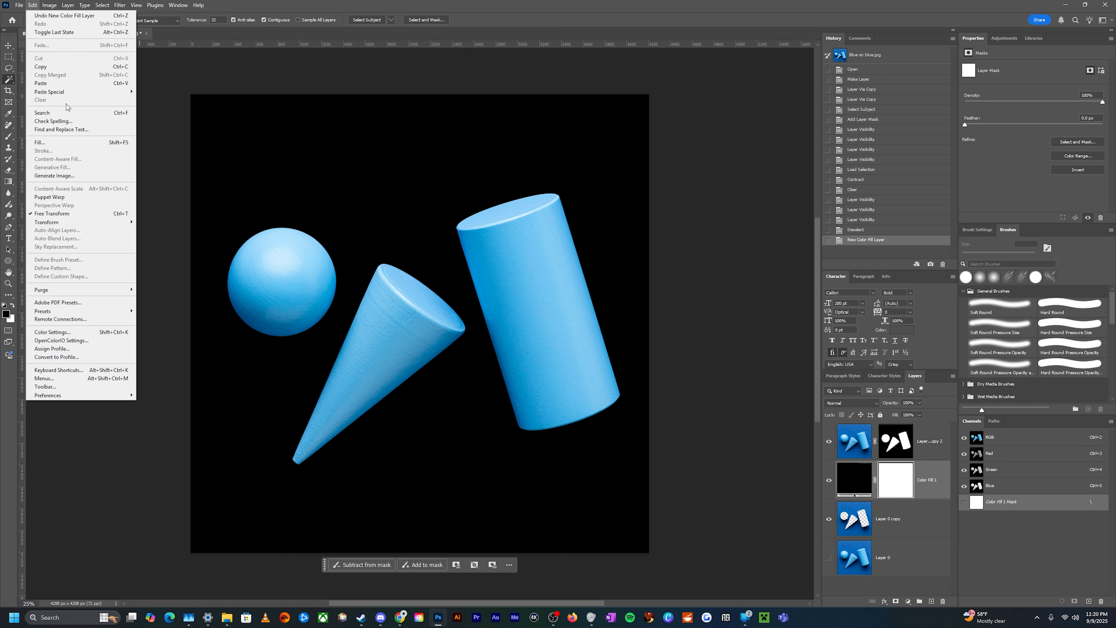
{"action": "mouse_move", "coordinate": [56, 4]}
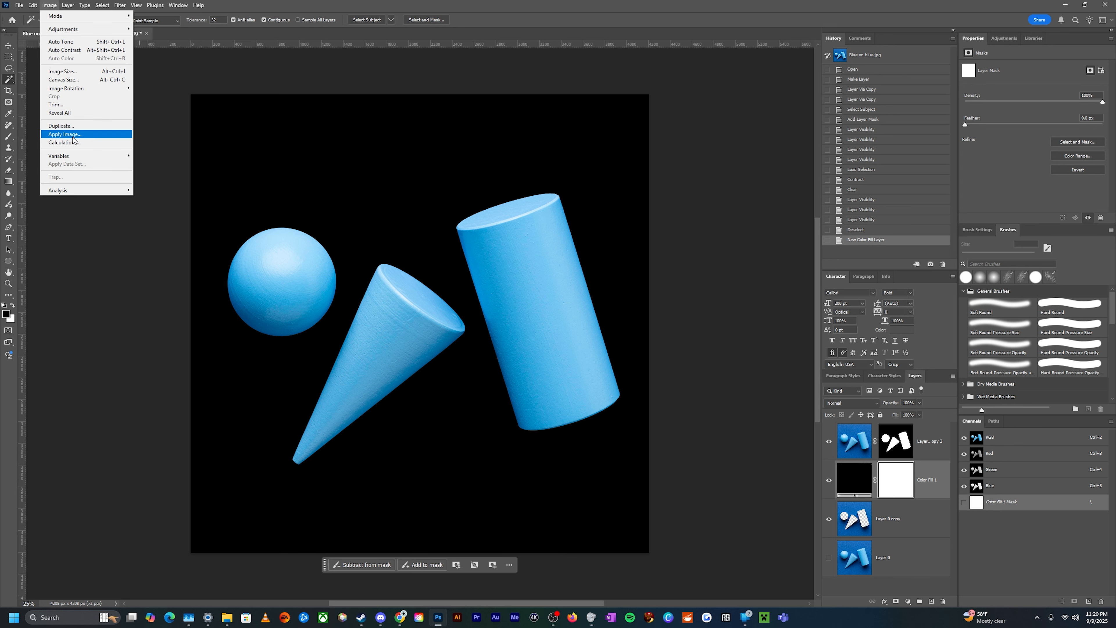
{"action": "left_click", "coordinate": [65, 134]}
{"action": "left_click_drag", "start_coordinate": [531, 153], "coordinate": [643, 141]}
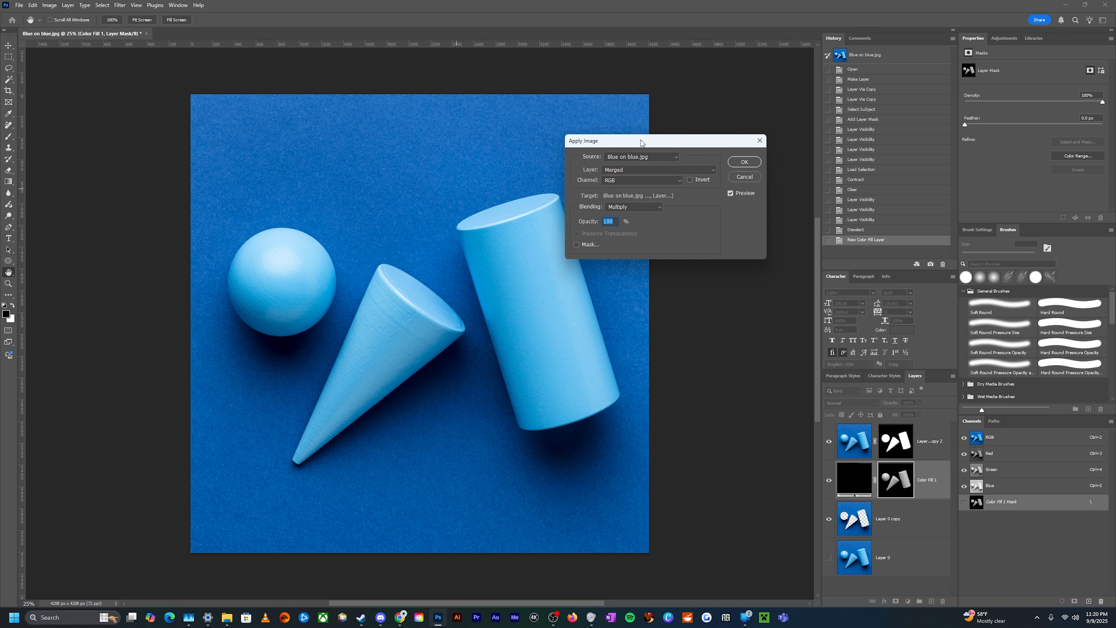
{"action": "left_click", "coordinate": [615, 171]}
{"action": "left_click", "coordinate": [614, 171]}
{"action": "left_click", "coordinate": [614, 170]}
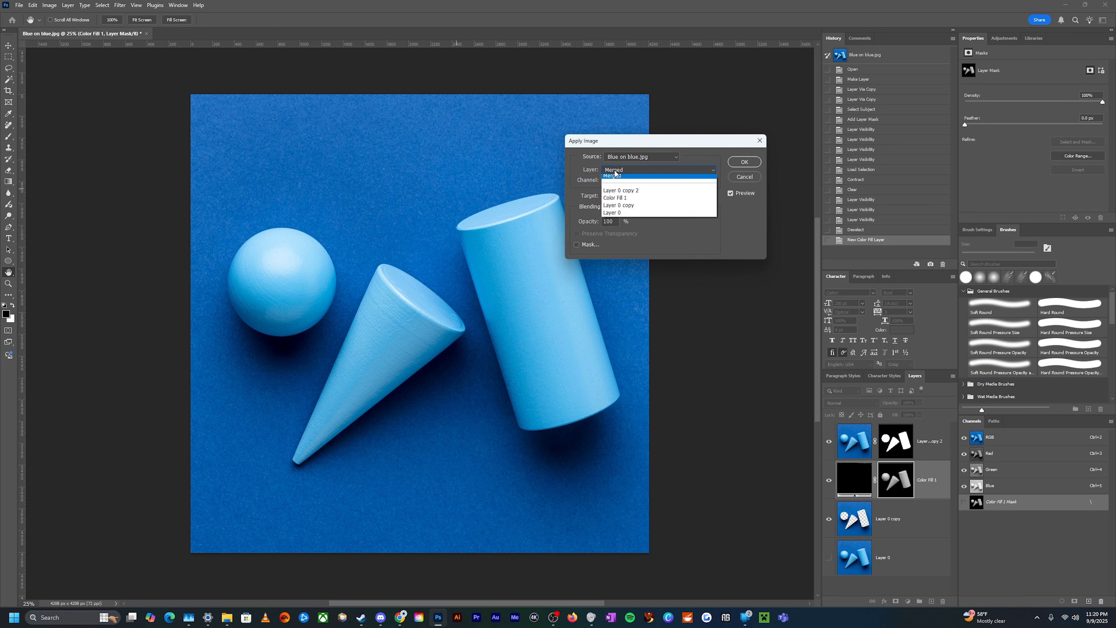
{"action": "left_click", "coordinate": [614, 194]}
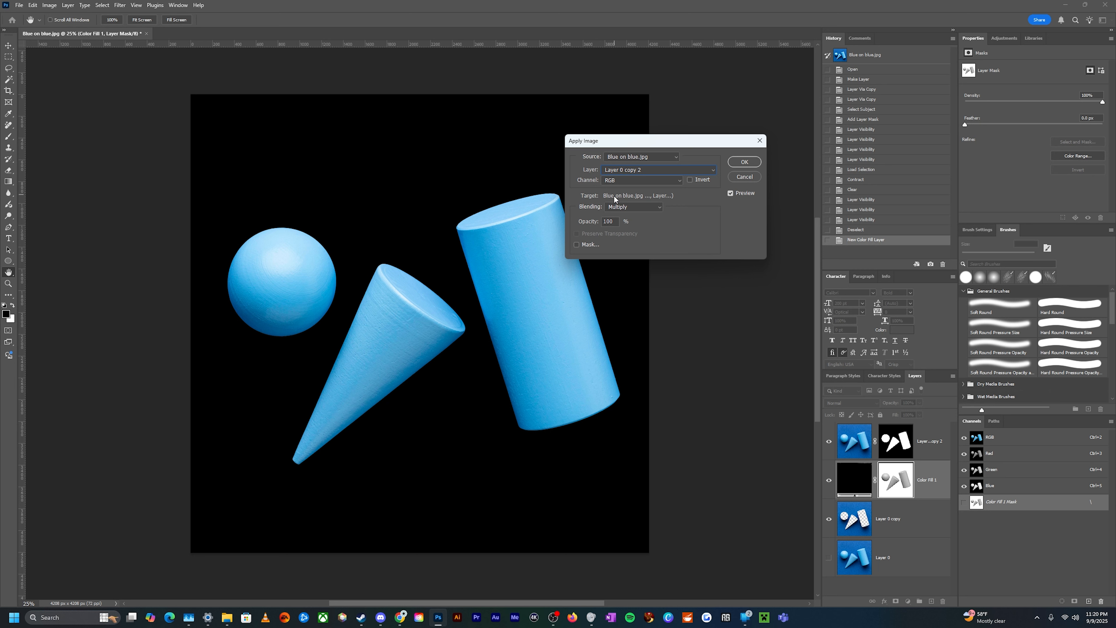
{"action": "left_click", "coordinate": [613, 170]}
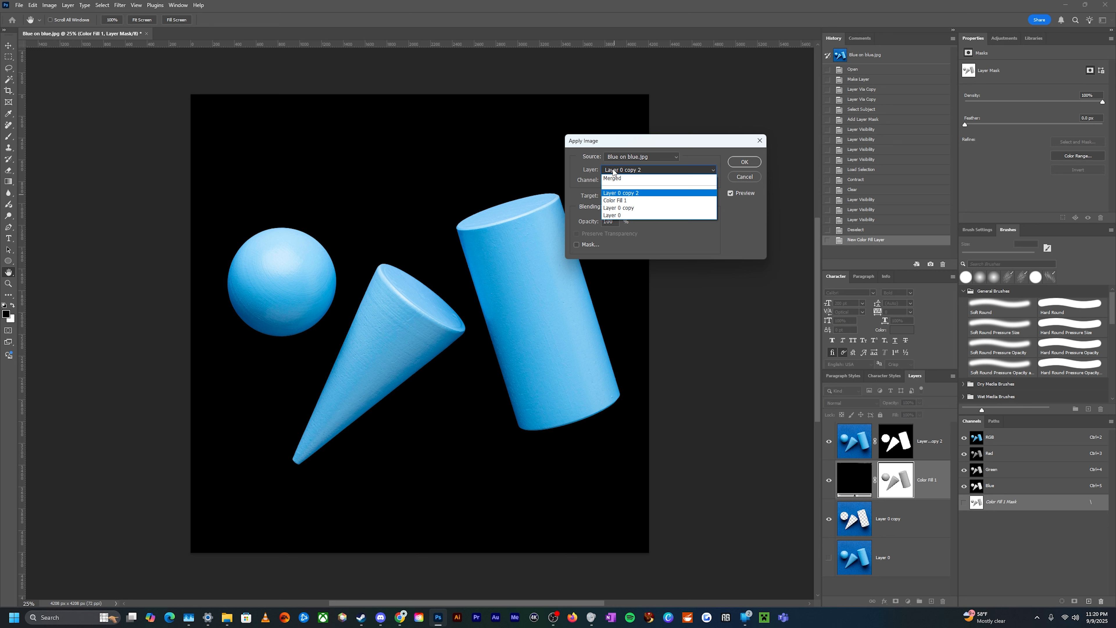
{"action": "left_click", "coordinate": [615, 208]}
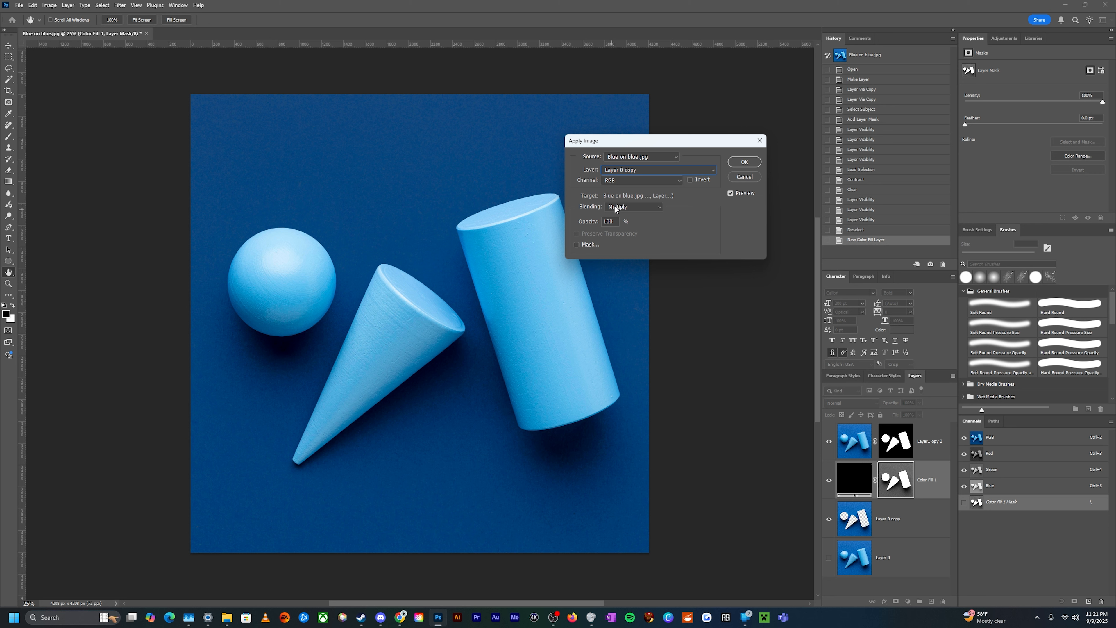
{"action": "left_click", "coordinate": [744, 162]}
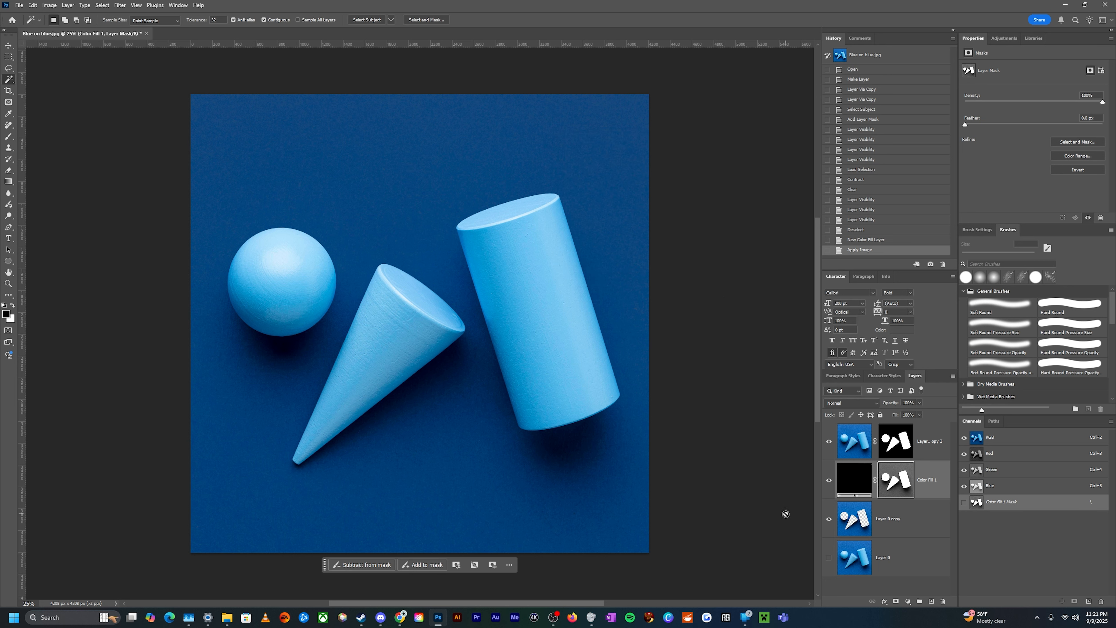
Hide the middle copy layer and add a white Solid Color fill layer above it
{"action": "left_click", "coordinate": [829, 520]}
{"action": "left_click", "coordinate": [875, 529]}
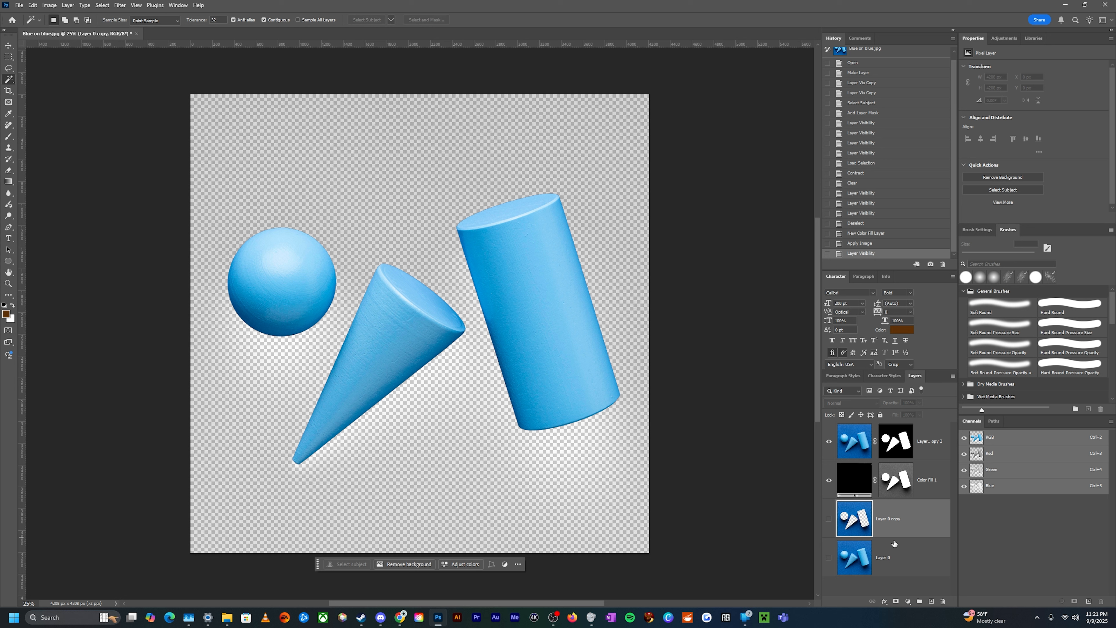
{"action": "left_click", "coordinate": [908, 601]}
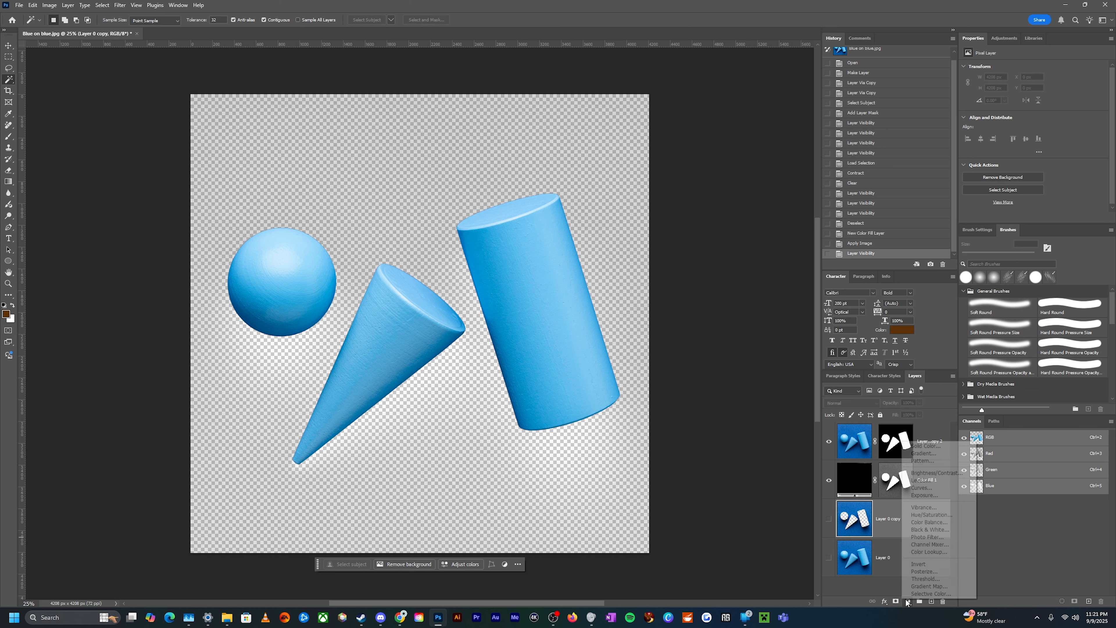
{"action": "left_click", "coordinate": [928, 447]}
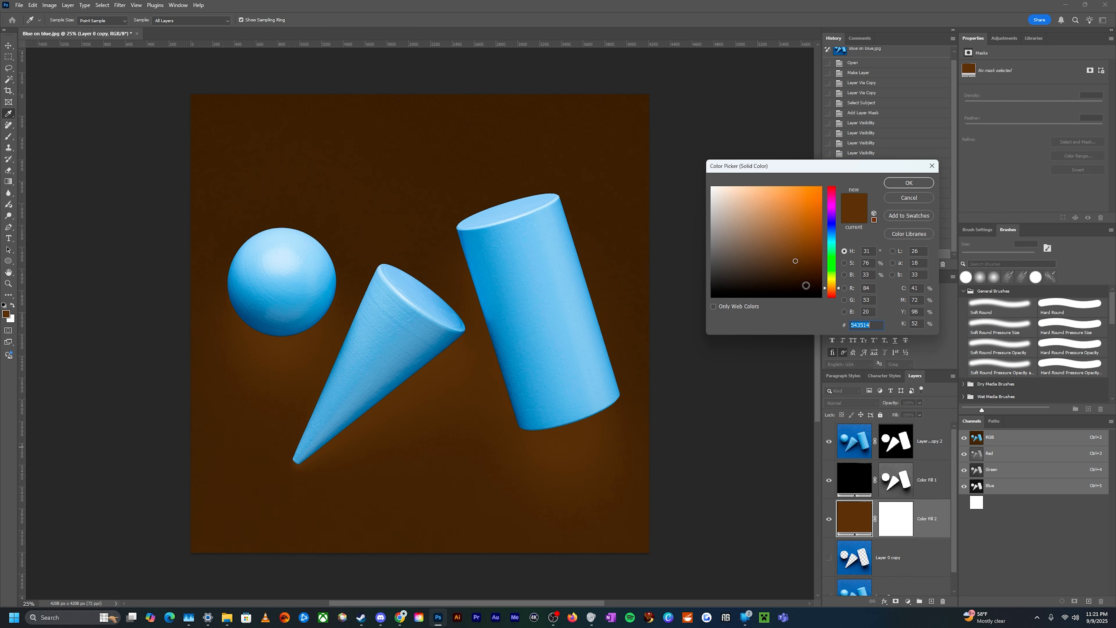
{"action": "left_click_drag", "start_coordinate": [807, 286], "coordinate": [680, 161]}
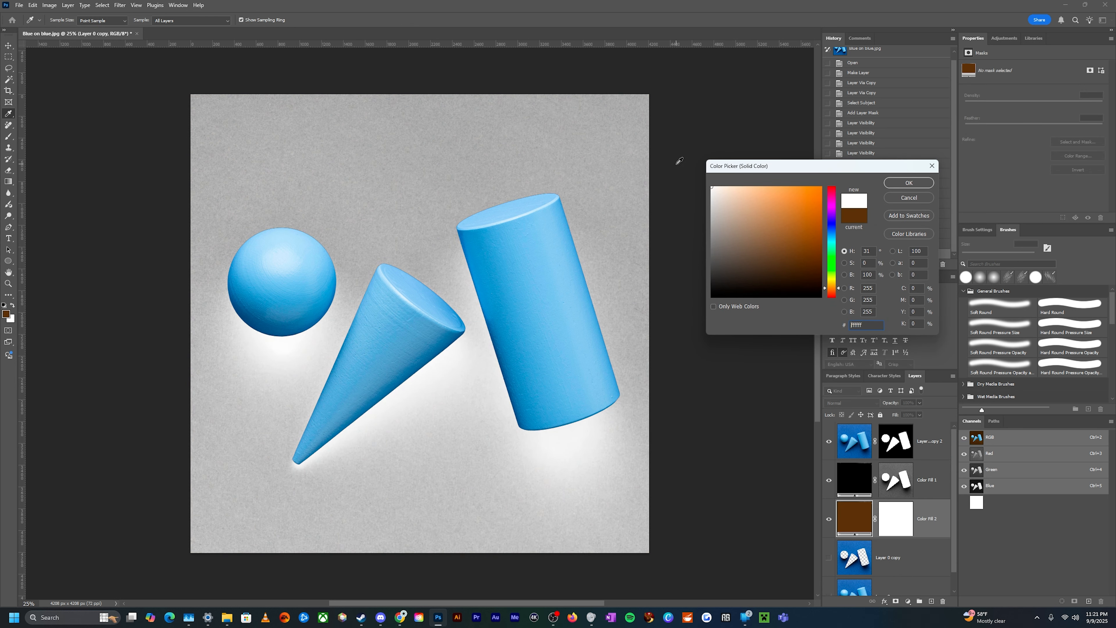
{"action": "left_click", "coordinate": [902, 184]}
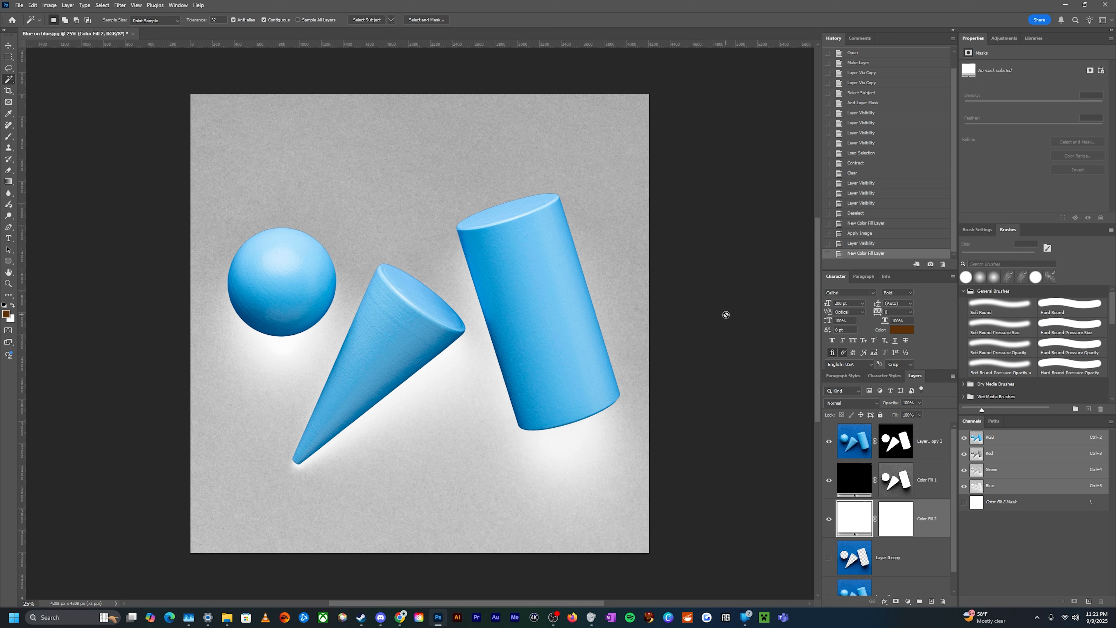
Invert the black fill layer's mask and adjust it with Levels, setting the midtone input to 0.11
{"action": "left_click", "coordinate": [893, 482]}
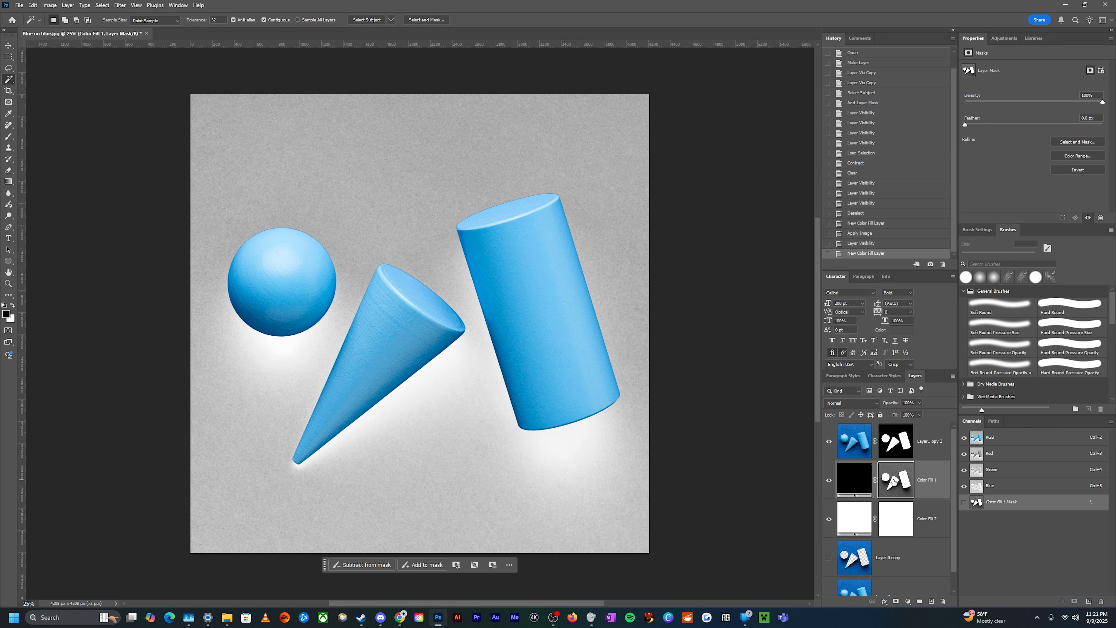
{"action": "key", "text": "ctrl+i"}
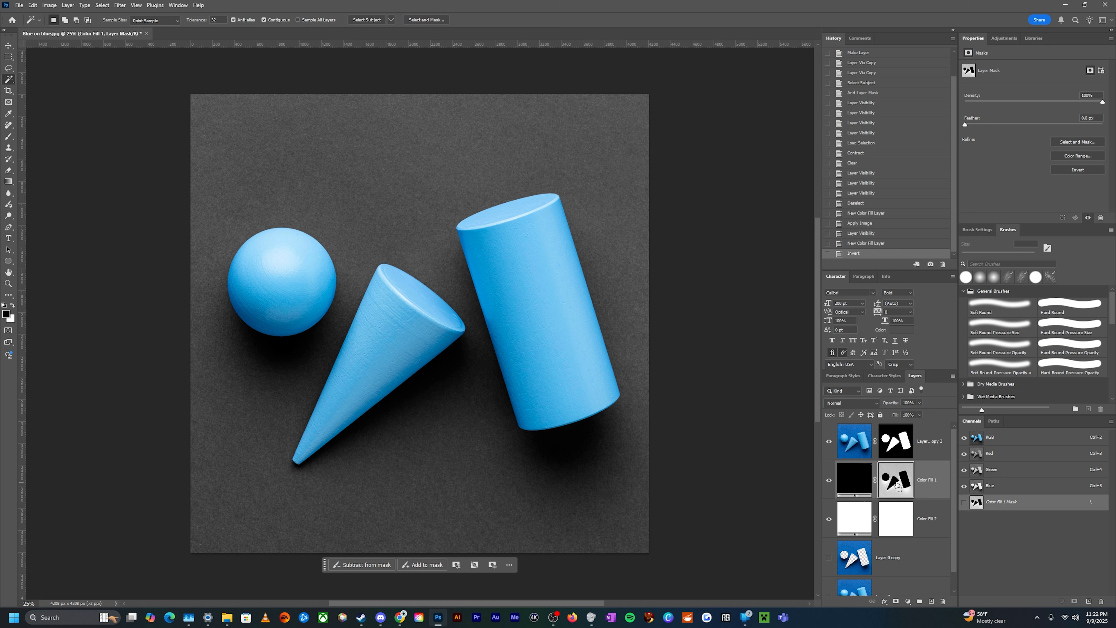
{"action": "key", "text": "ctrl+l"}
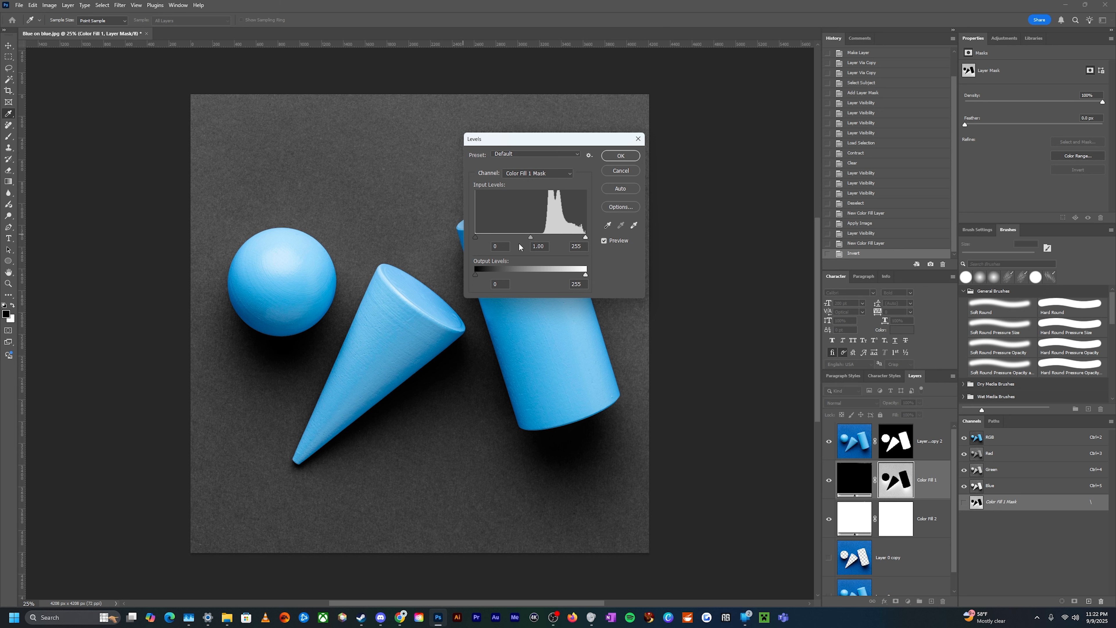
{"action": "mouse_move", "coordinate": [529, 239]}
{"action": "left_mouse_down"}
{"action": "mouse_move", "coordinate": [554, 239]}
{"action": "mouse_move", "coordinate": [537, 239]}
{"action": "left_mouse_up"}
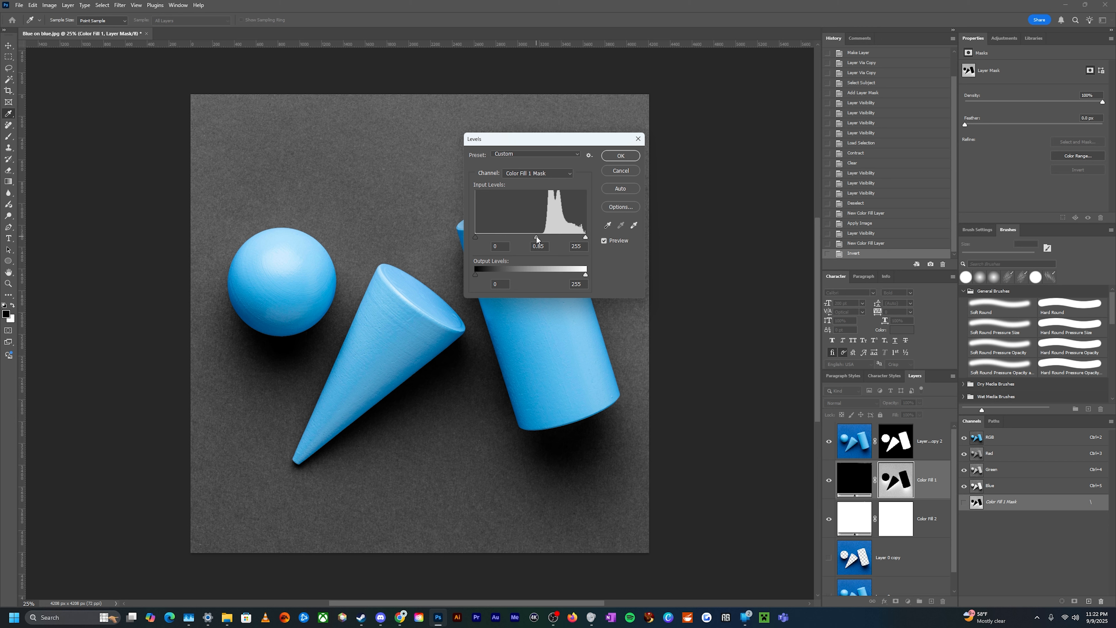
{"action": "left_click_drag", "start_coordinate": [537, 240], "coordinate": [539, 240]}
{"action": "left_click_drag", "start_coordinate": [538, 240], "coordinate": [577, 241]}
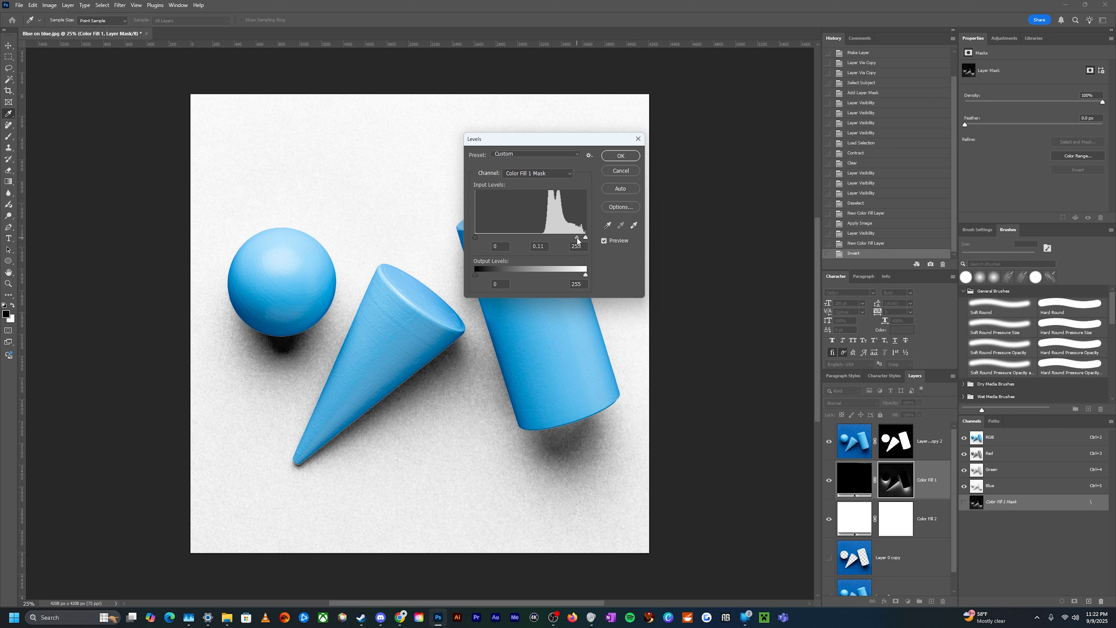
{"action": "left_click", "coordinate": [620, 156]}
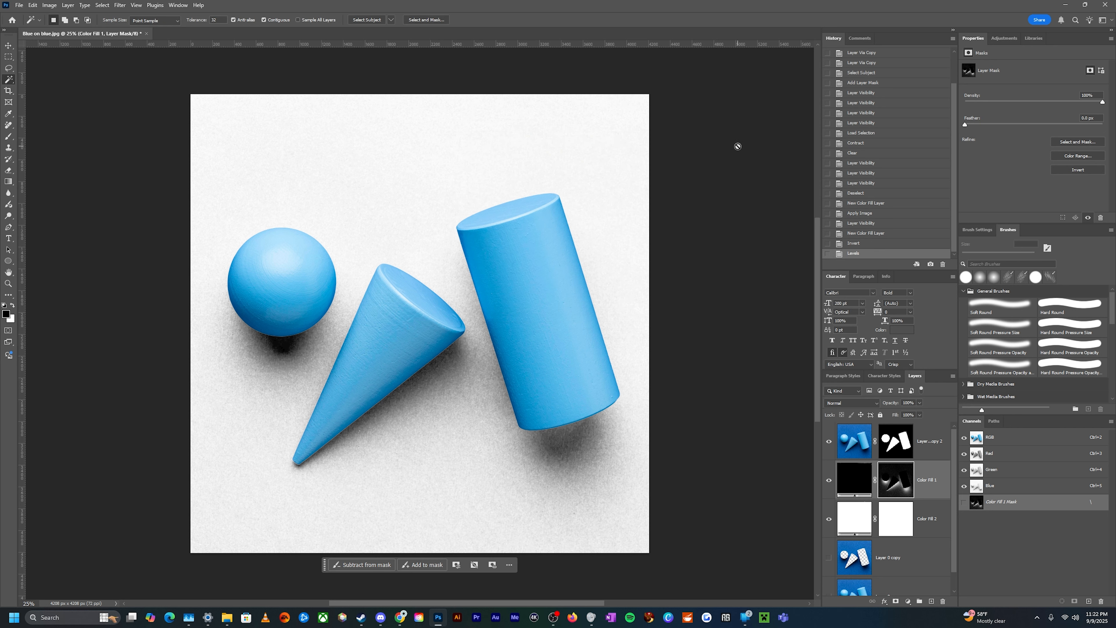
Change the white fill layer's color to #c5a760, a golden tan
{"action": "double_click", "coordinate": [853, 516]}
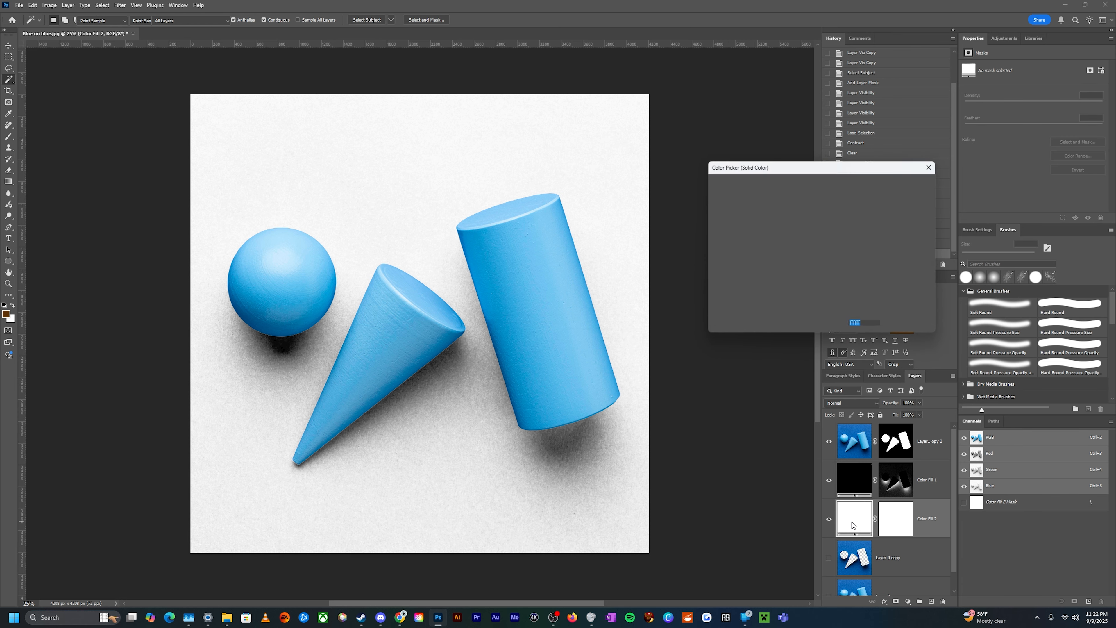
{"action": "left_click", "coordinate": [779, 222]}
{"action": "mouse_move", "coordinate": [779, 222]}
{"action": "left_mouse_down"}
{"action": "mouse_move", "coordinate": [753, 202]}
{"action": "mouse_move", "coordinate": [773, 238]}
{"action": "mouse_move", "coordinate": [768, 212]}
{"action": "left_mouse_up"}
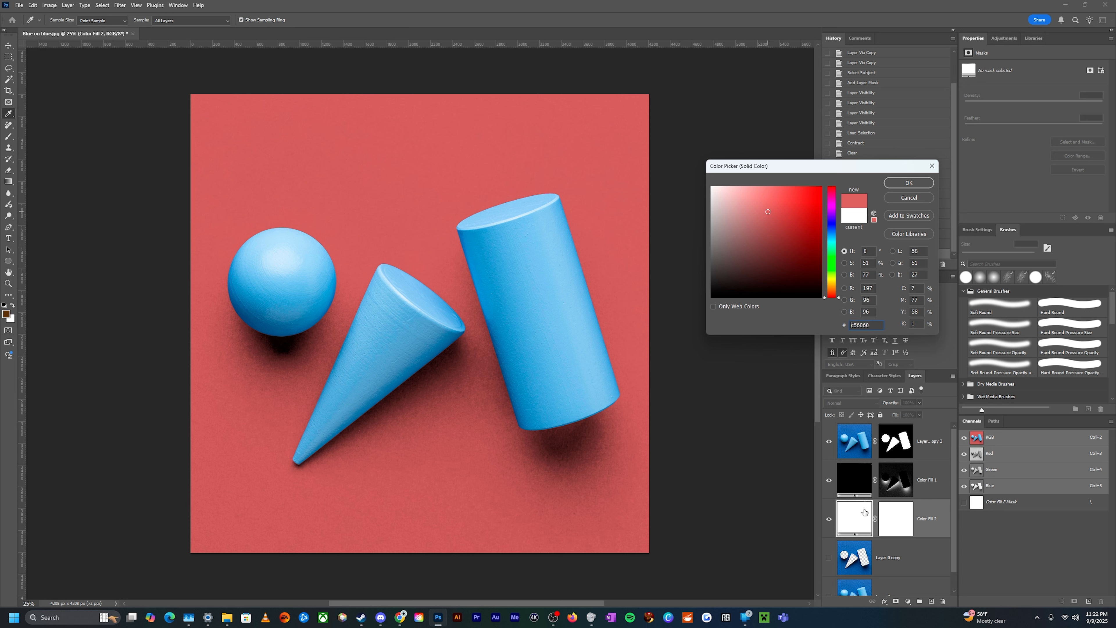
{"action": "left_click_drag", "start_coordinate": [836, 296], "coordinate": [832, 215]}
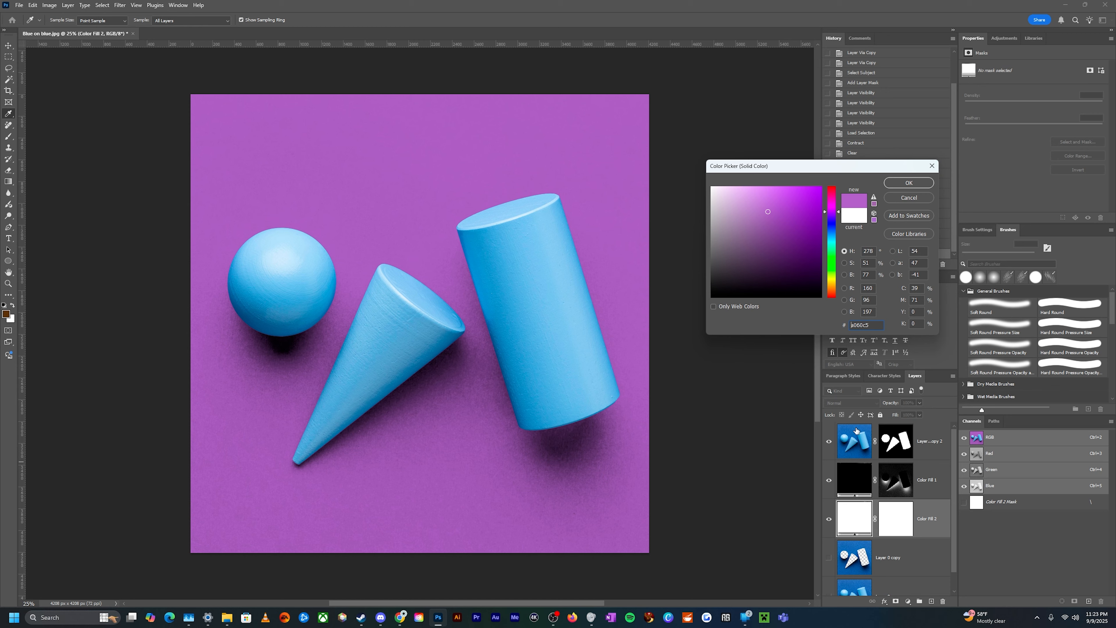
{"action": "left_click_drag", "start_coordinate": [829, 224], "coordinate": [831, 293]}
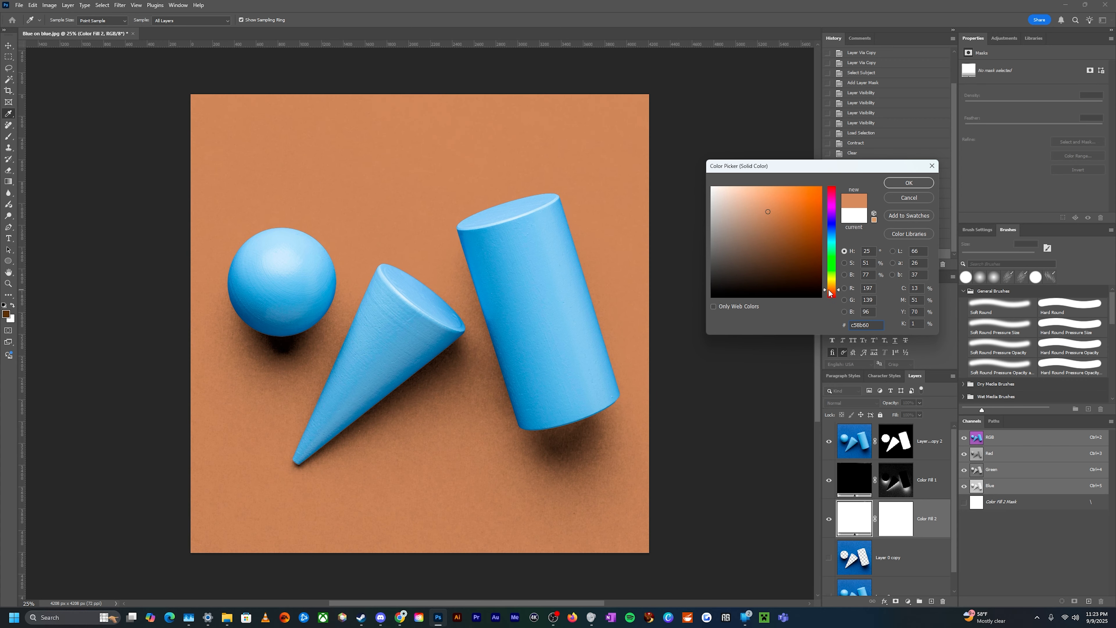
{"action": "left_click_drag", "start_coordinate": [830, 293], "coordinate": [830, 288]}
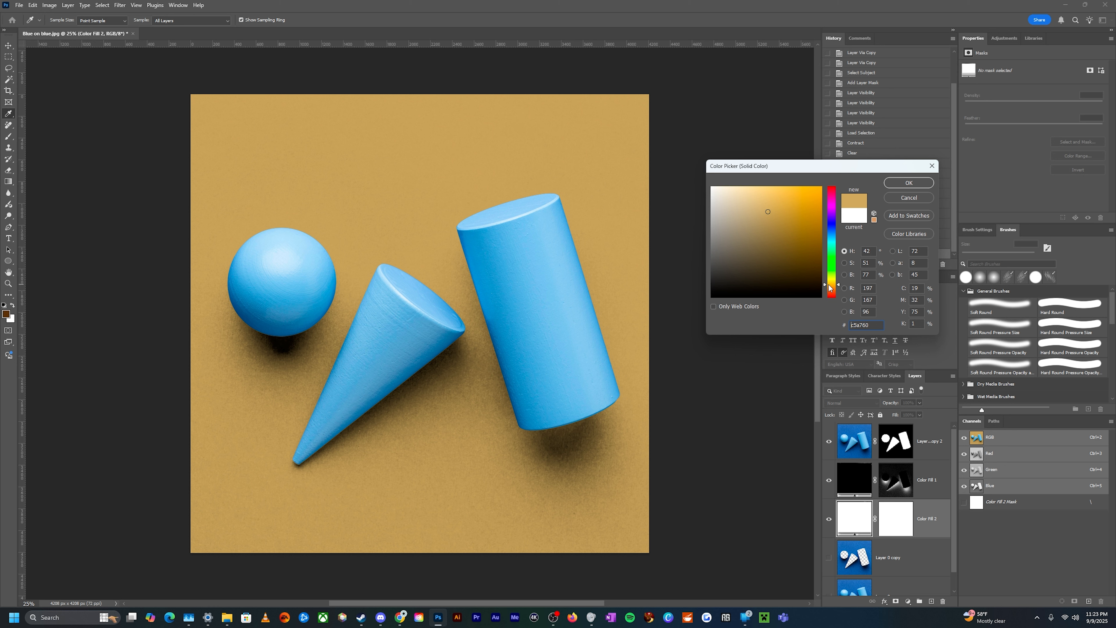
{"action": "left_click", "coordinate": [917, 187]}
{"action": "key", "text": "w"}
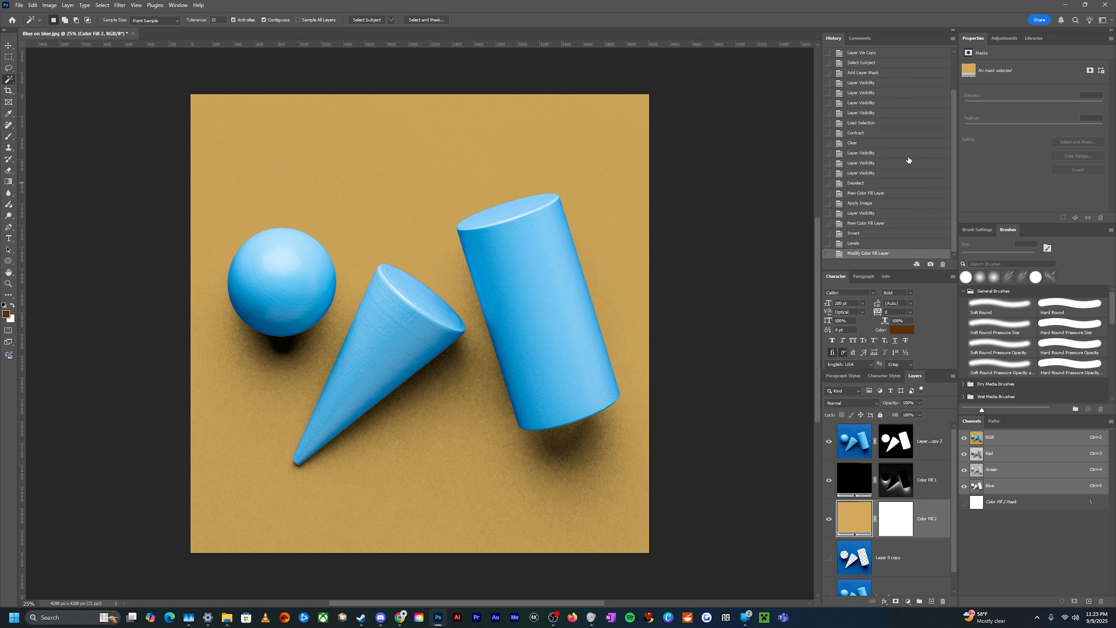
{"action": "key", "text": "v"}
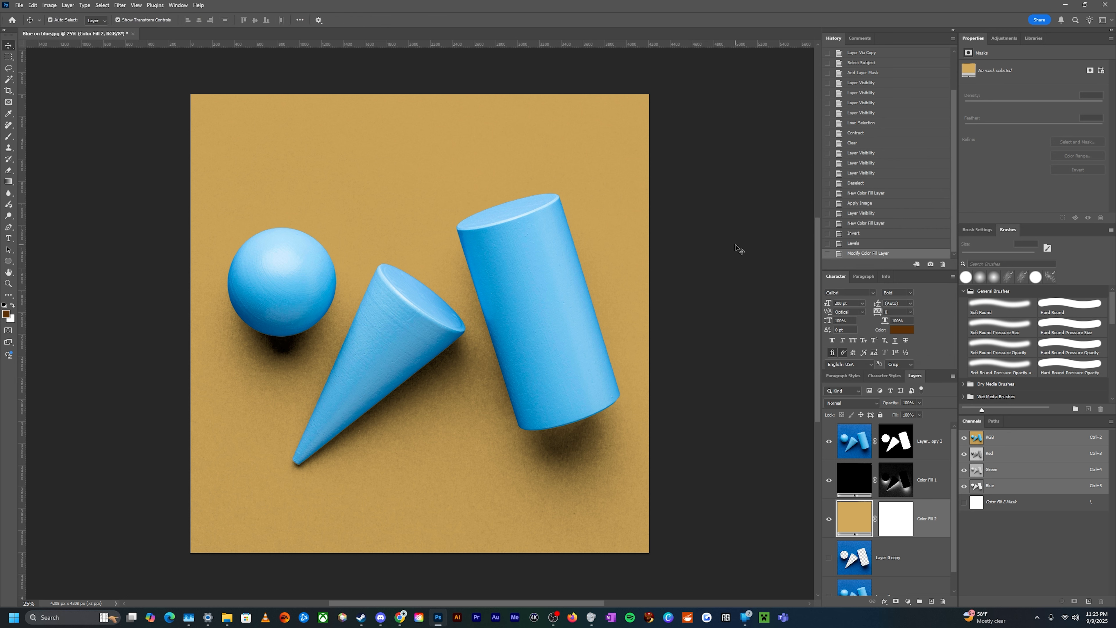
{"action": "left_click", "coordinate": [731, 254]}
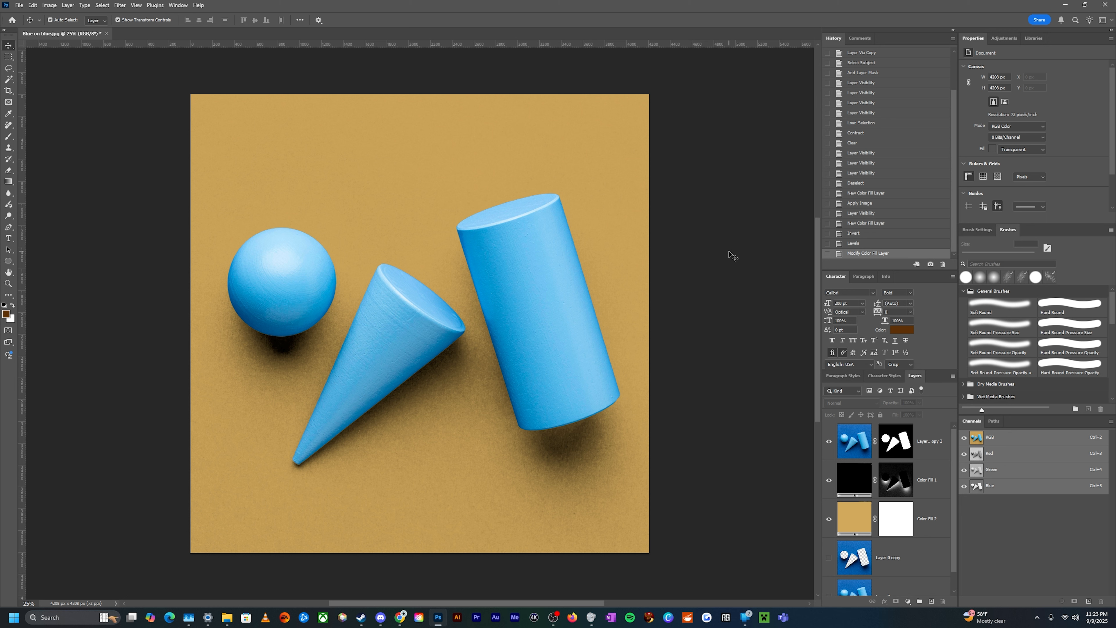